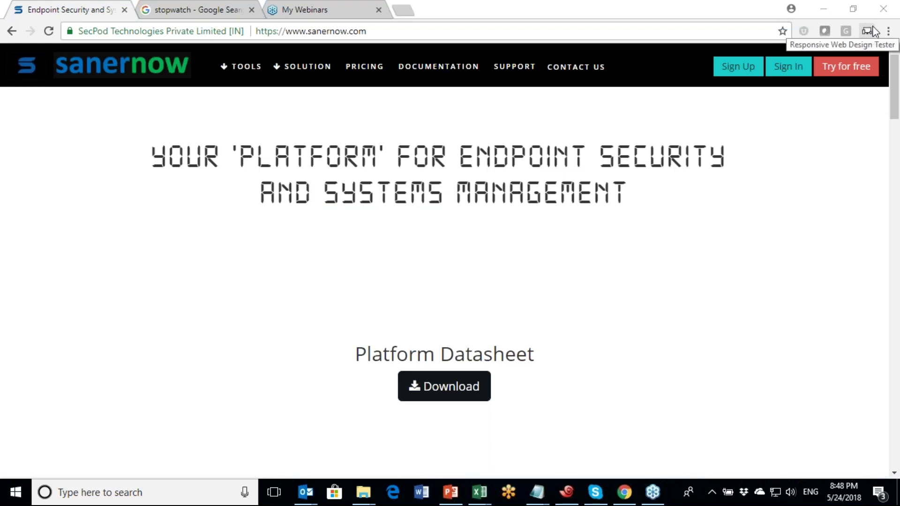
Step: Open the Try for free sign-up form and focus its Email field
{"action": "left_click", "coordinate": [850, 79]}
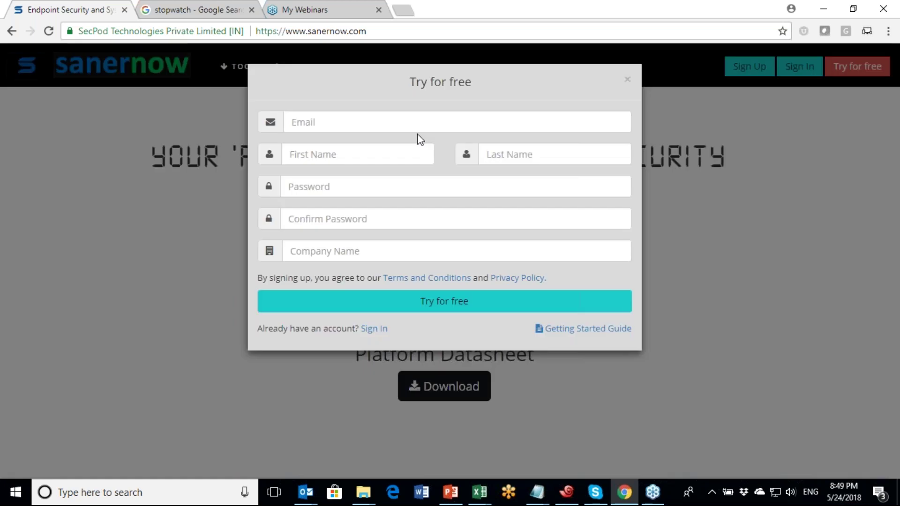
{"action": "left_click", "coordinate": [417, 132]}
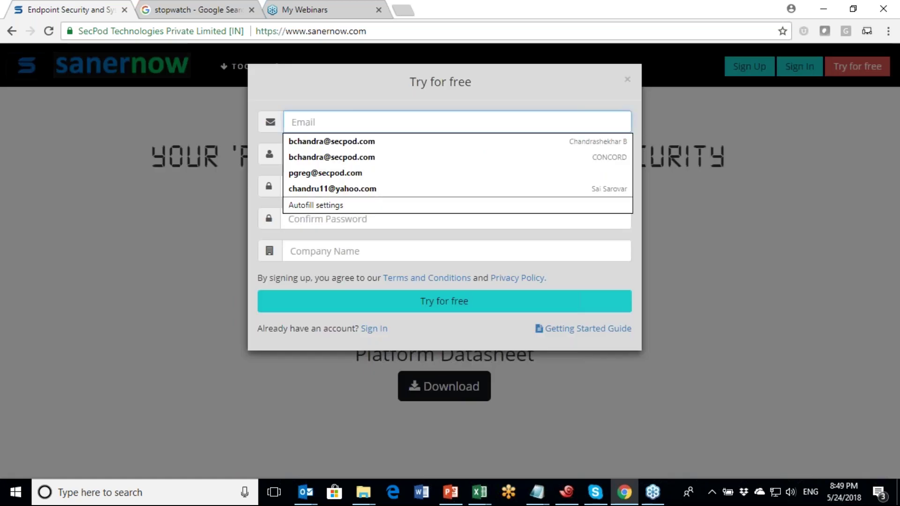
{"action": "left_click", "coordinate": [372, 80]}
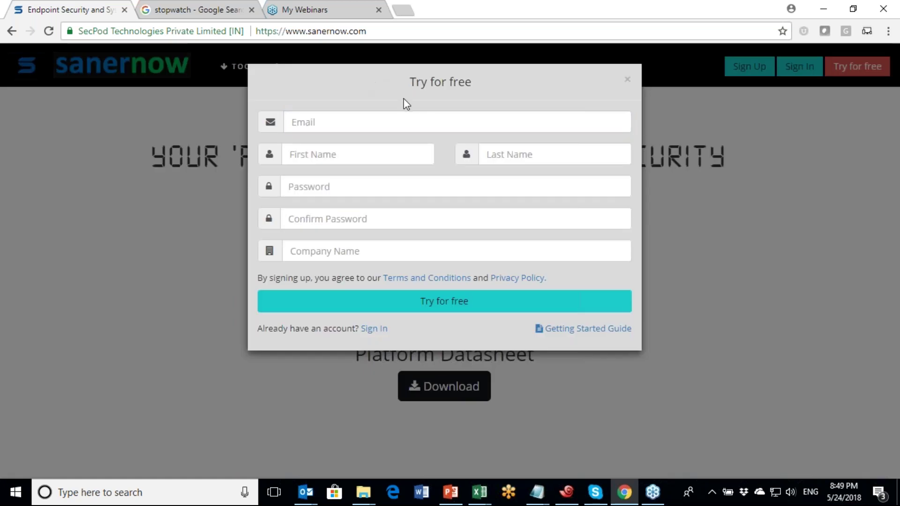
Step: Browse the Getting Started guide in a new tab, then return to the sign-up tab
{"action": "left_click", "coordinate": [596, 330]}
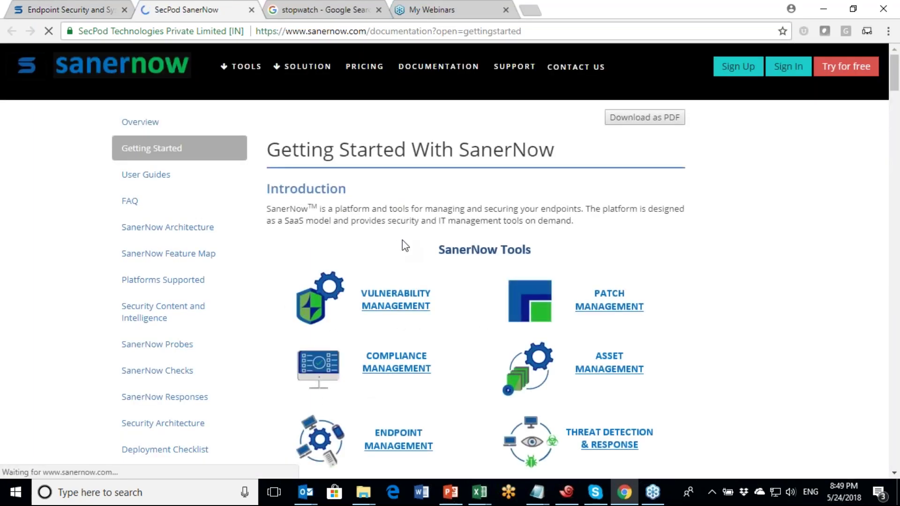
{"action": "scroll", "coordinate": [403, 240], "scroll_direction": "down", "scroll_amount": 15}
{"action": "scroll", "coordinate": [402, 240], "scroll_direction": "down", "scroll_amount": 10}
{"action": "scroll", "coordinate": [402, 240], "scroll_direction": "down", "scroll_amount": 12}
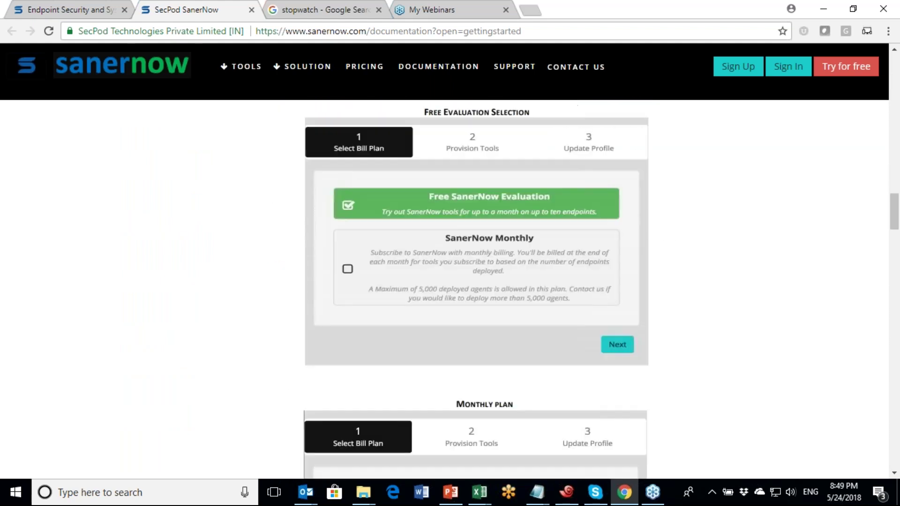
{"action": "scroll", "coordinate": [402, 240], "scroll_direction": "down", "scroll_amount": 12}
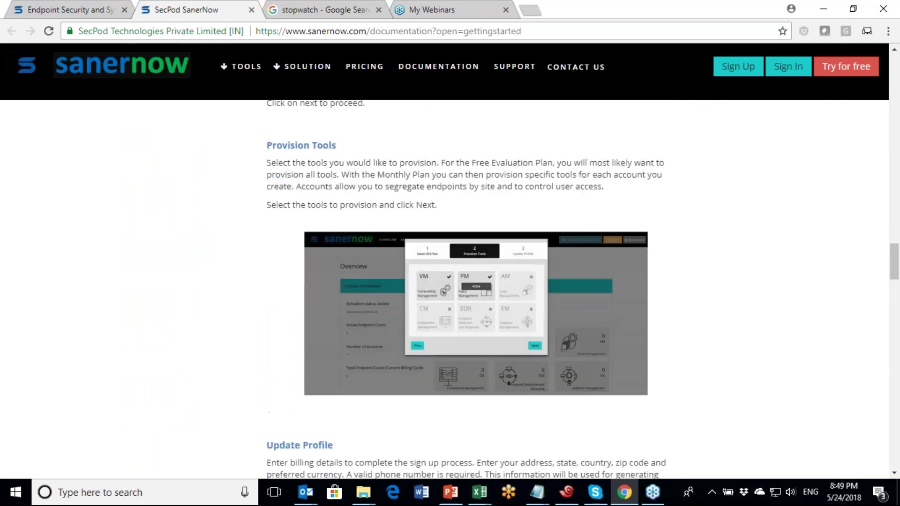
{"action": "scroll", "coordinate": [464, 248], "scroll_direction": "down", "scroll_amount": 3}
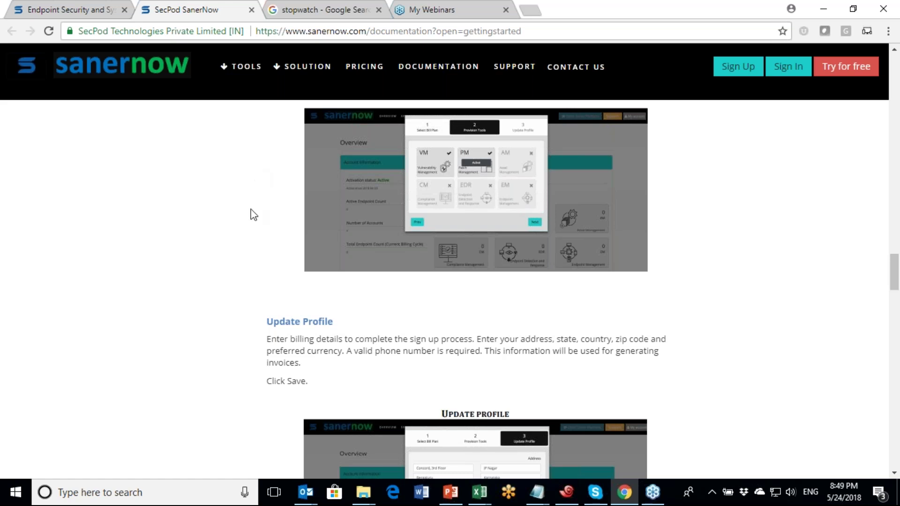
{"action": "scroll", "coordinate": [253, 260], "scroll_direction": "down", "scroll_amount": 15}
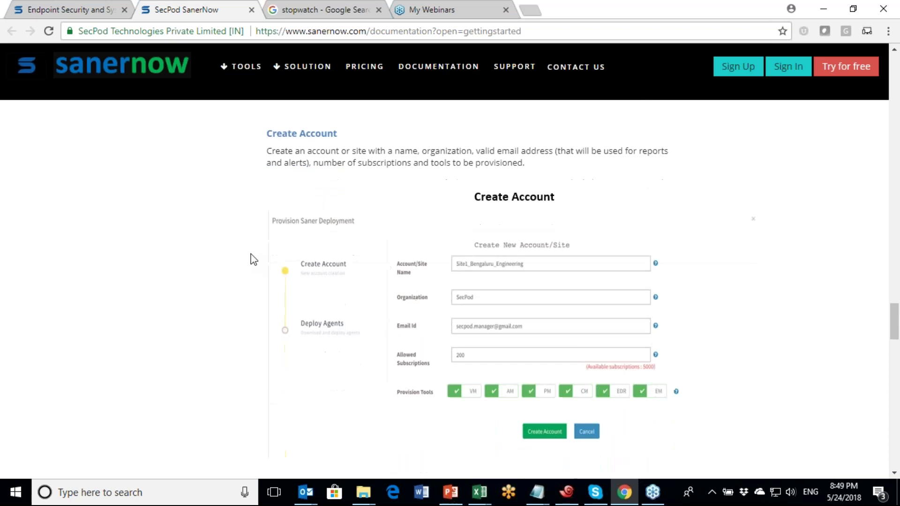
{"action": "scroll", "coordinate": [253, 259], "scroll_direction": "up", "scroll_amount": 1}
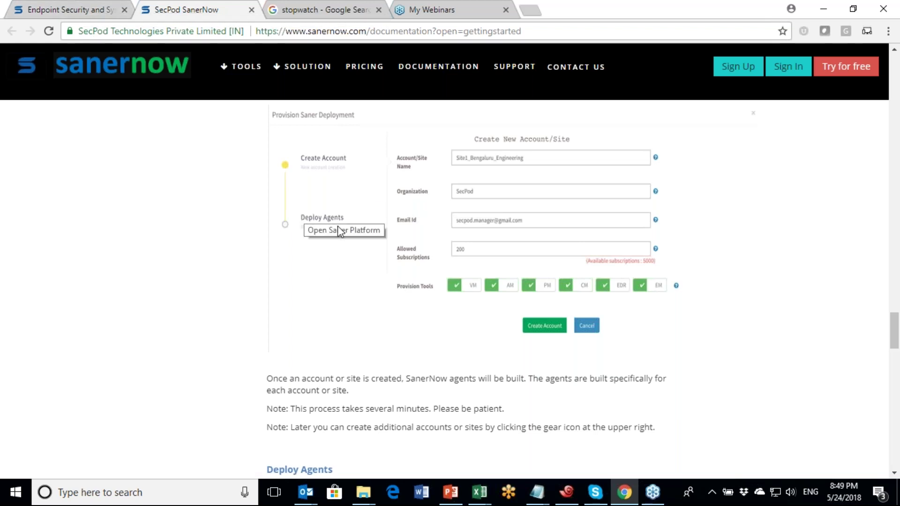
{"action": "left_click", "coordinate": [61, 11]}
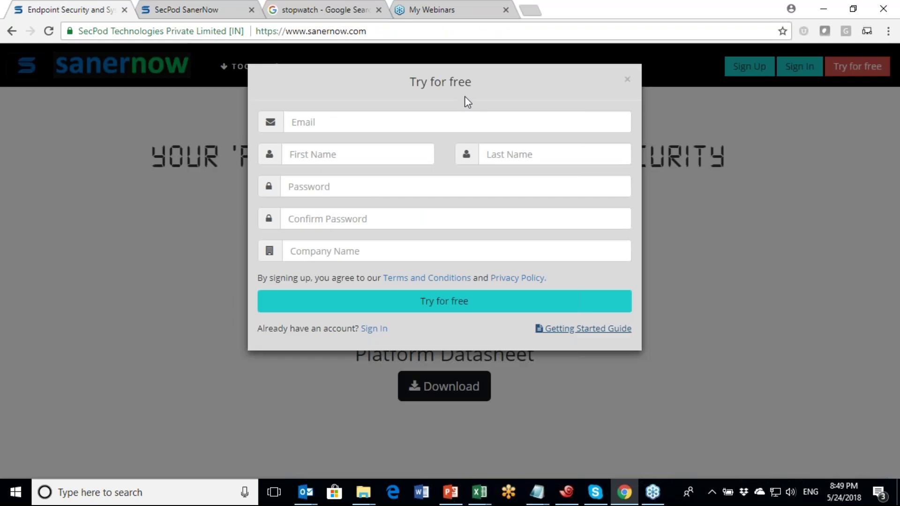
Step: Dismiss the sign-up form and sign in with the demo account's e-mail and password
{"action": "left_click", "coordinate": [734, 145]}
{"action": "left_click", "coordinate": [788, 71]}
{"action": "left_click", "coordinate": [389, 140]}
{"action": "type", "text": "demo@secpod.com"}
{"action": "key", "text": "Tab"}
{"action": "type", "text": "***********"}
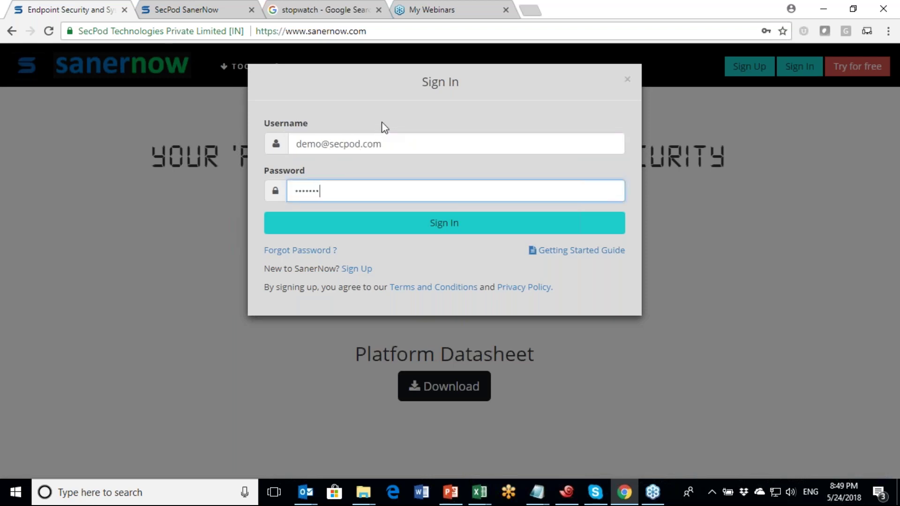
{"action": "left_click", "coordinate": [437, 236]}
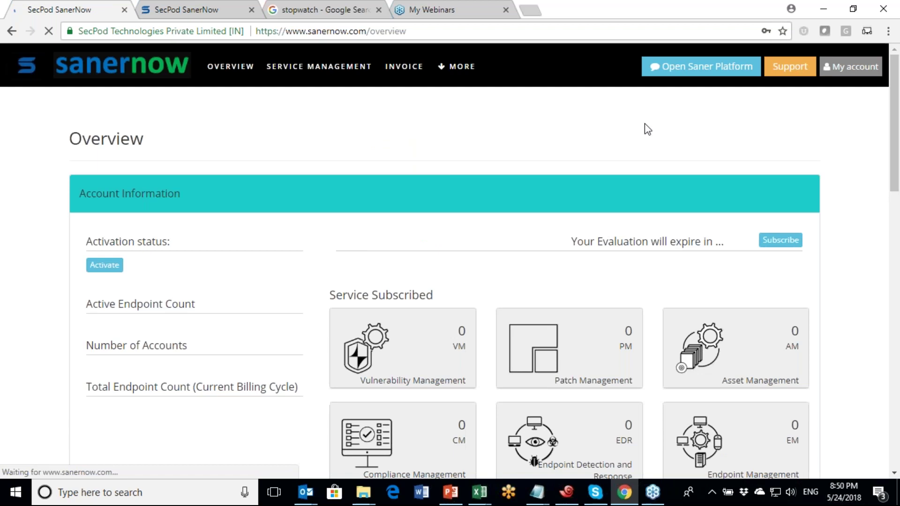
{"action": "left_click_drag", "start_coordinate": [896, 161], "coordinate": [895, 140]}
Step: Launch the SanerNow console and send the Windows 32bit agent download link in Skype
{"action": "left_click", "coordinate": [710, 70]}
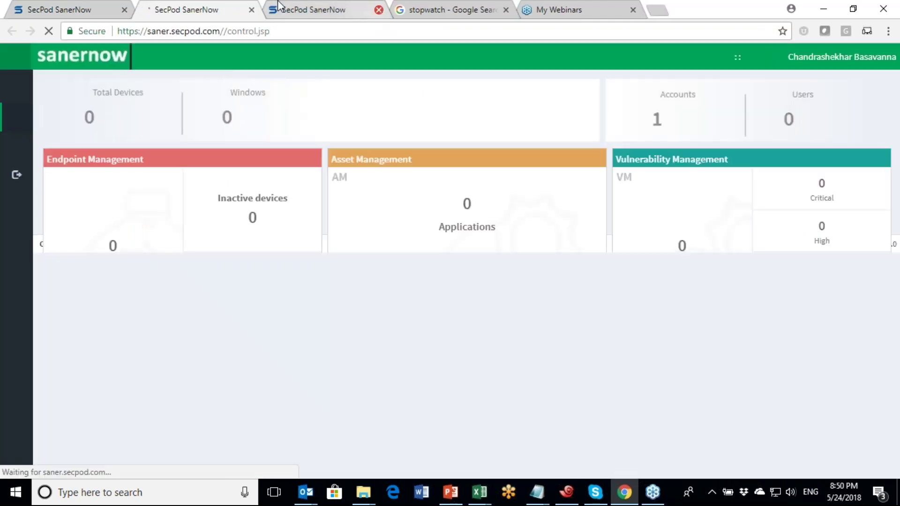
{"action": "left_click", "coordinate": [380, 10]}
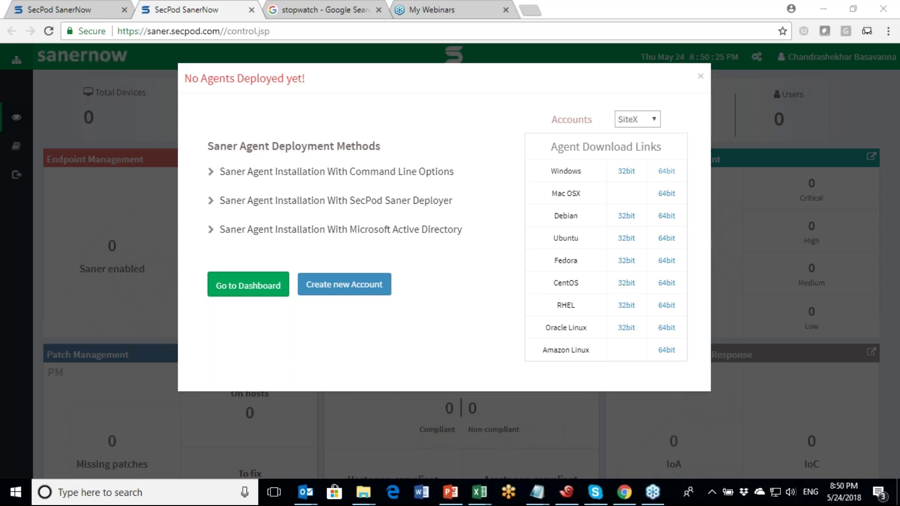
{"action": "right_click", "coordinate": [628, 172]}
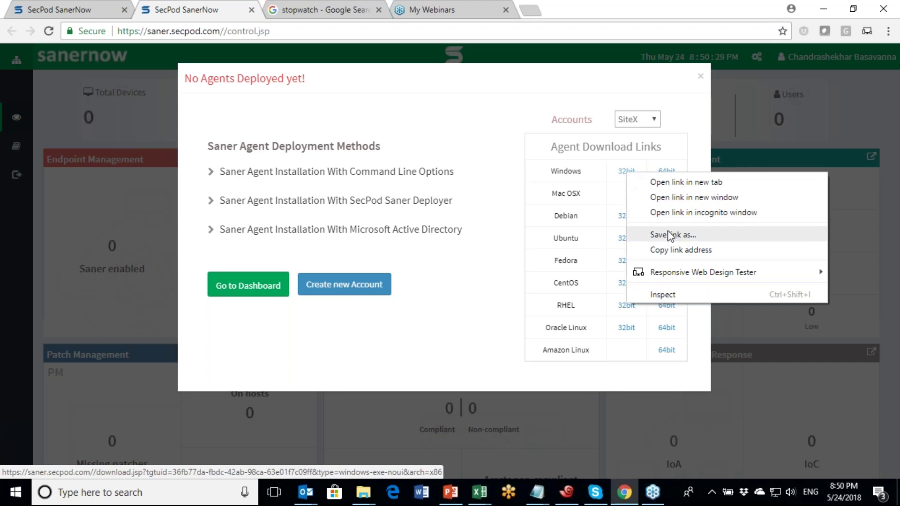
{"action": "left_click", "coordinate": [670, 250]}
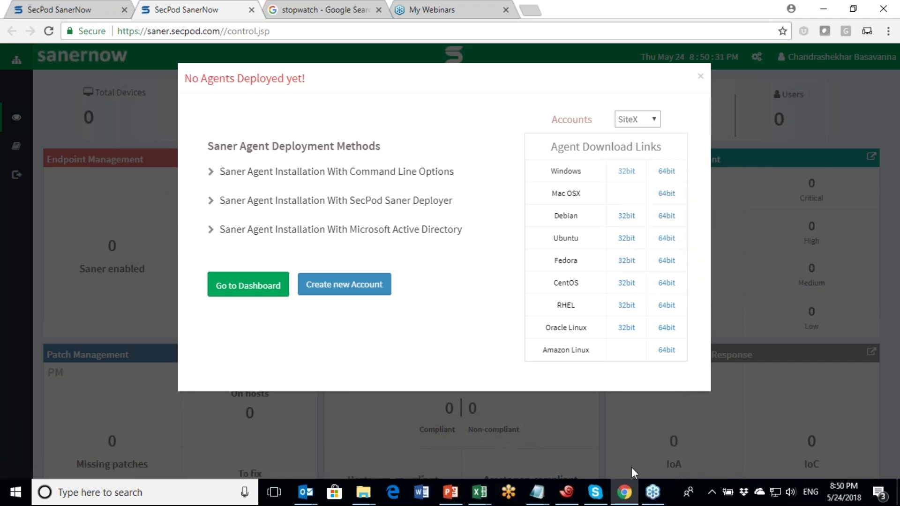
{"action": "left_click", "coordinate": [597, 492]}
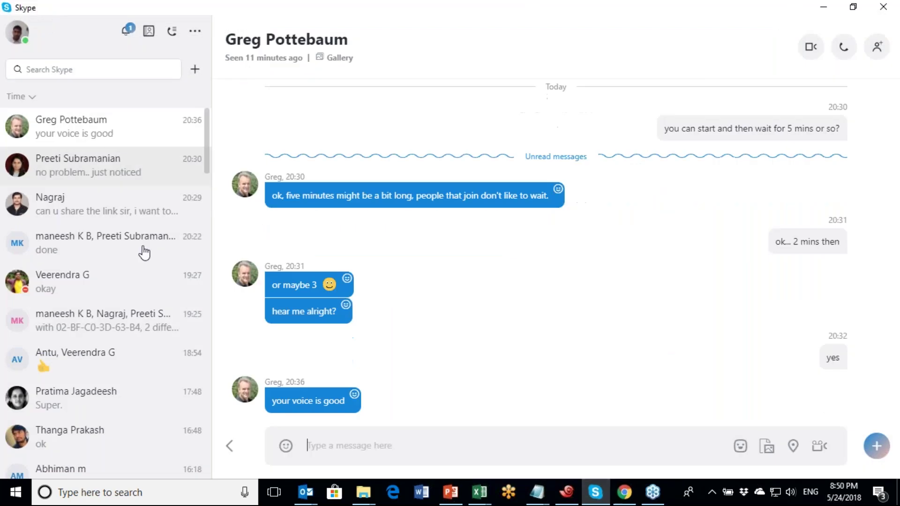
{"action": "key", "text": "ctrl+v"}
{"action": "key", "text": "Return"}
{"action": "key", "text": "alt+Tab"}
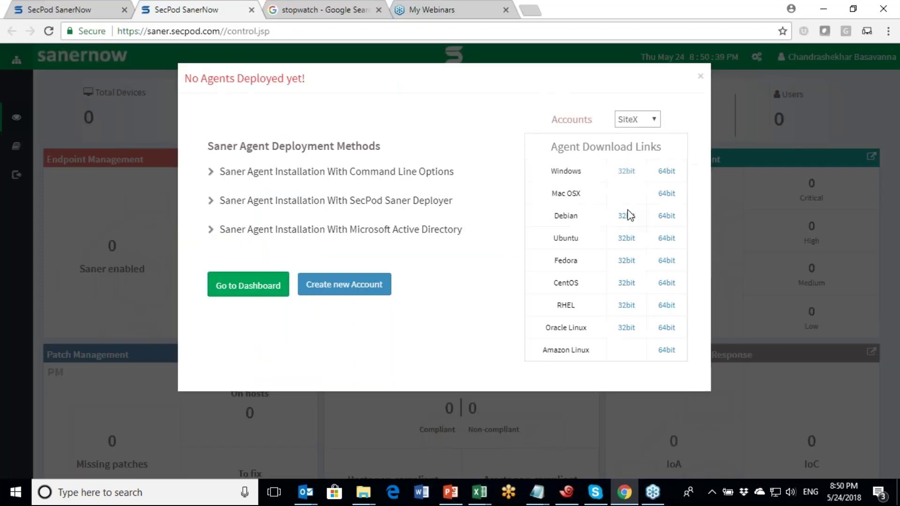
Step: Send the Mac OSX 64bit agent download link in the Skype chat as well
{"action": "right_click", "coordinate": [664, 192]}
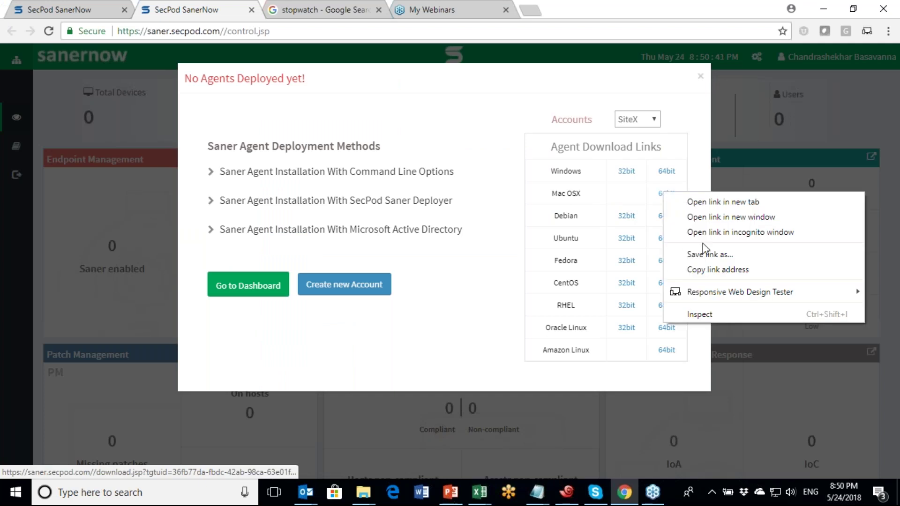
{"action": "left_click", "coordinate": [713, 270]}
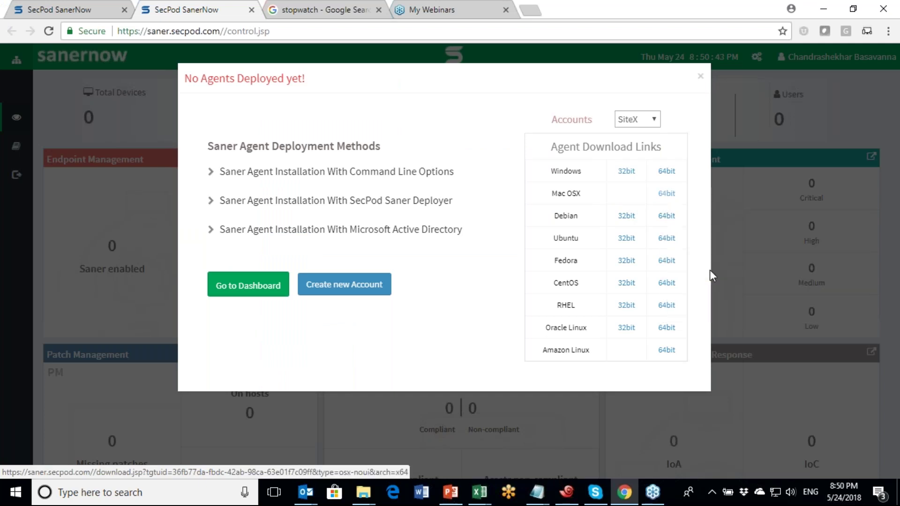
{"action": "key", "text": "alt+Tab"}
{"action": "key", "text": "ctrl+v"}
{"action": "key", "text": "Return"}
{"action": "key", "text": "alt+Tab"}
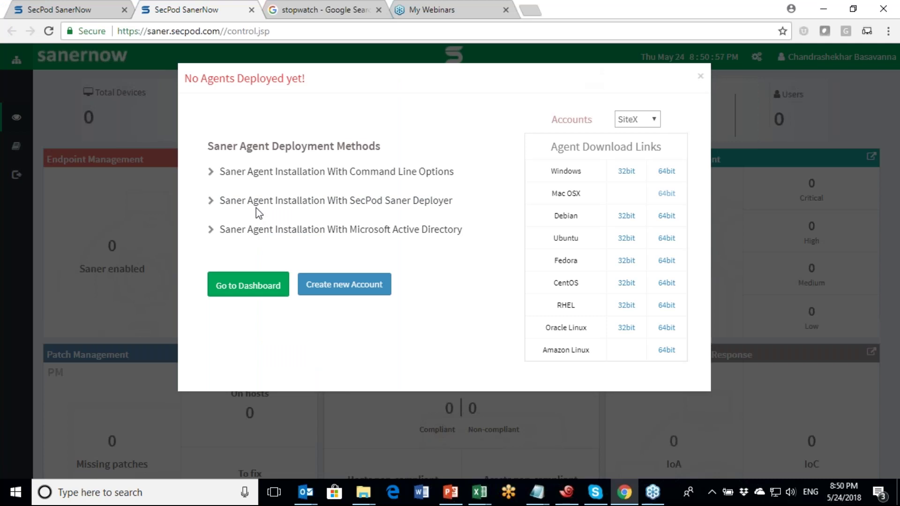
Step: Expand and collapse the command line, Saner Deployer and Active Directory sections, revisiting Saner Deployer
{"action": "left_click", "coordinate": [211, 175]}
{"action": "left_click", "coordinate": [211, 174]}
{"action": "left_click", "coordinate": [211, 201]}
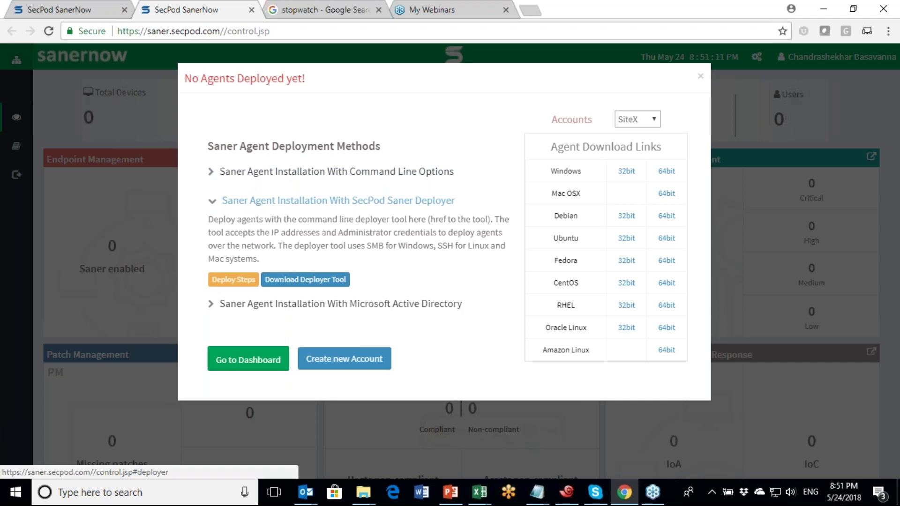
{"action": "left_click", "coordinate": [210, 201]}
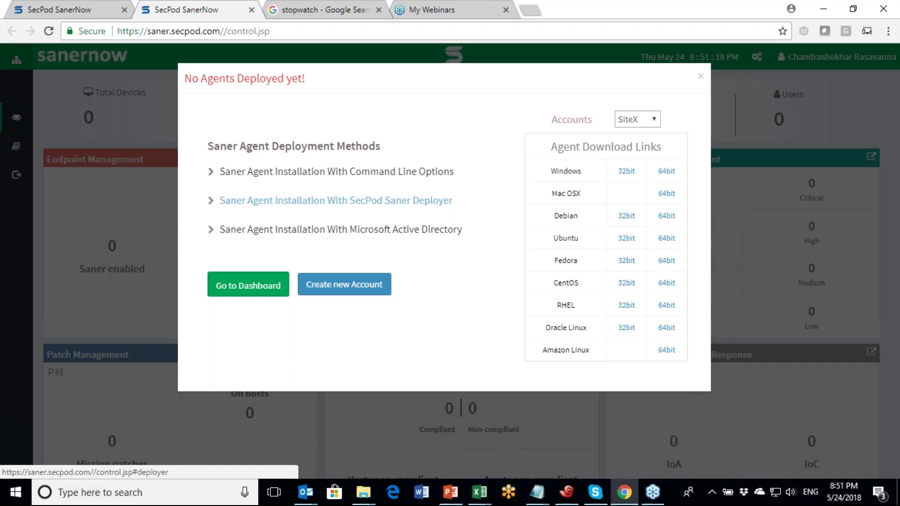
{"action": "left_click", "coordinate": [211, 230]}
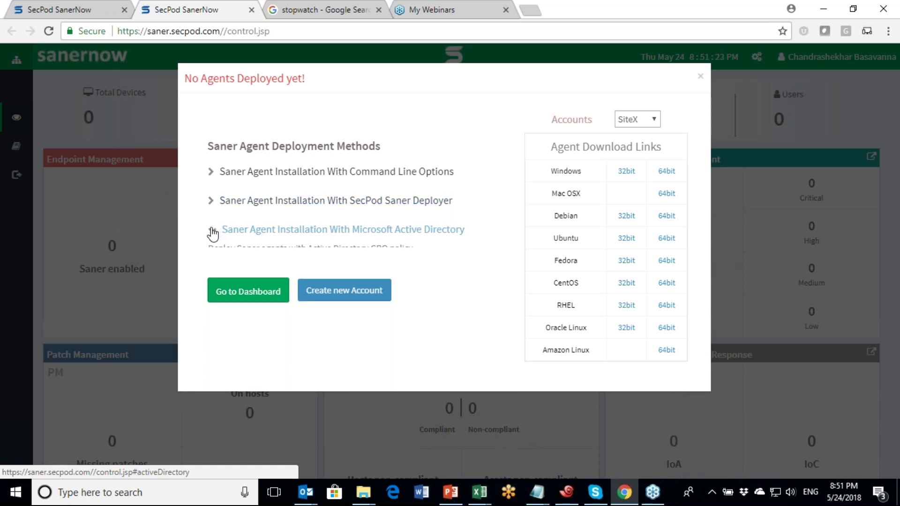
{"action": "left_click", "coordinate": [212, 231]}
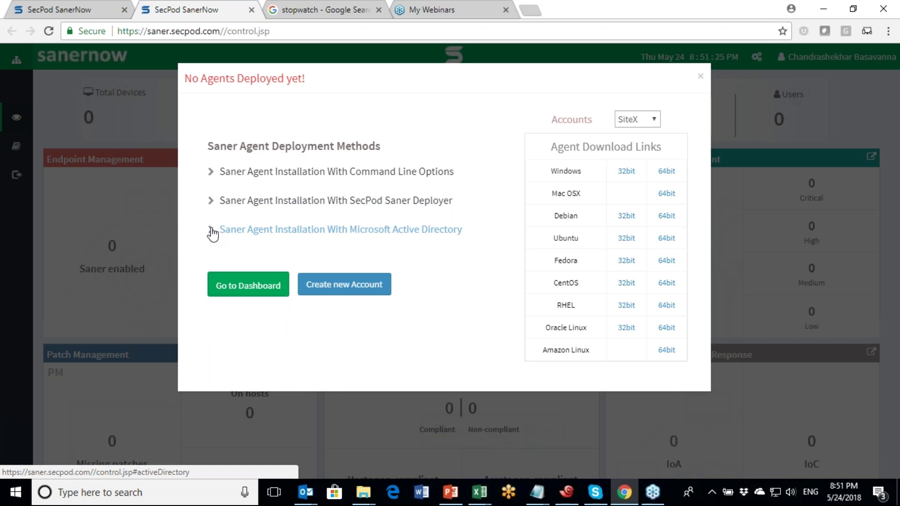
{"action": "left_click", "coordinate": [212, 202]}
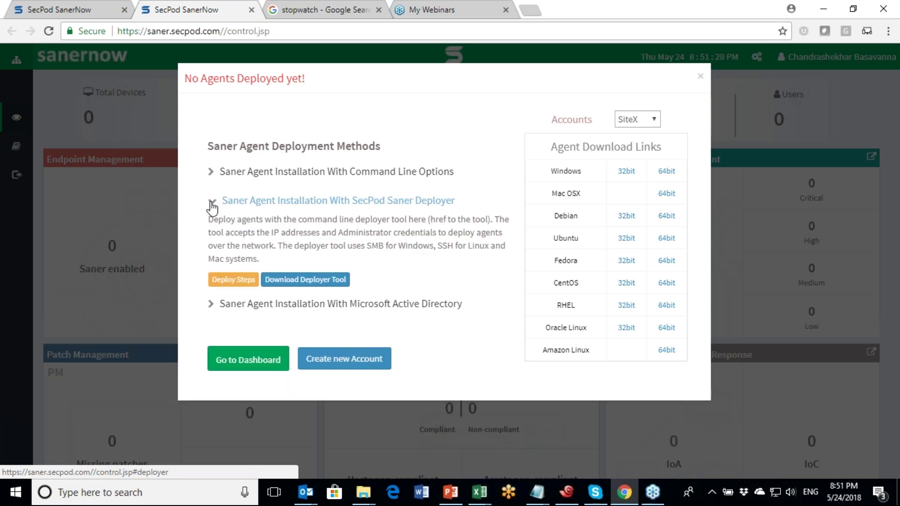
{"action": "left_click", "coordinate": [211, 205]}
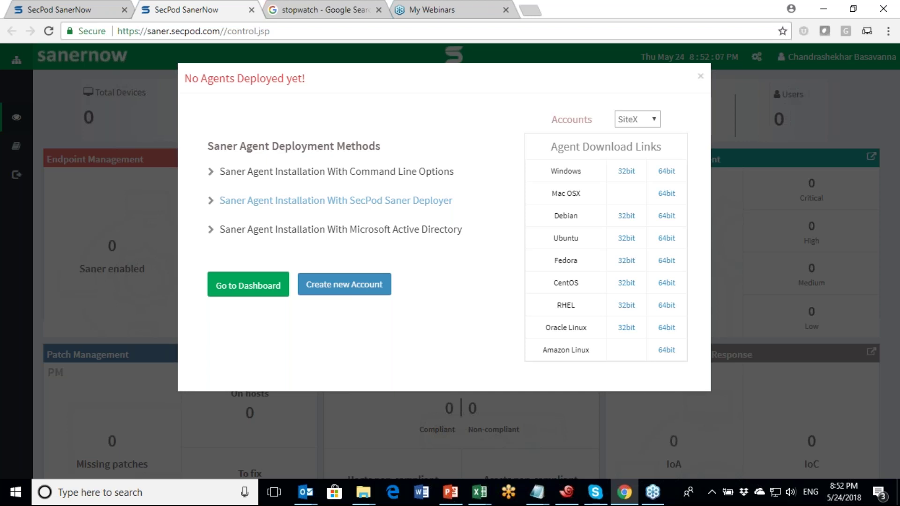
Step: Go to the dashboard and review its counts: 3 devices, 1 Windows, 2 Mac OS X
{"action": "left_click", "coordinate": [245, 287]}
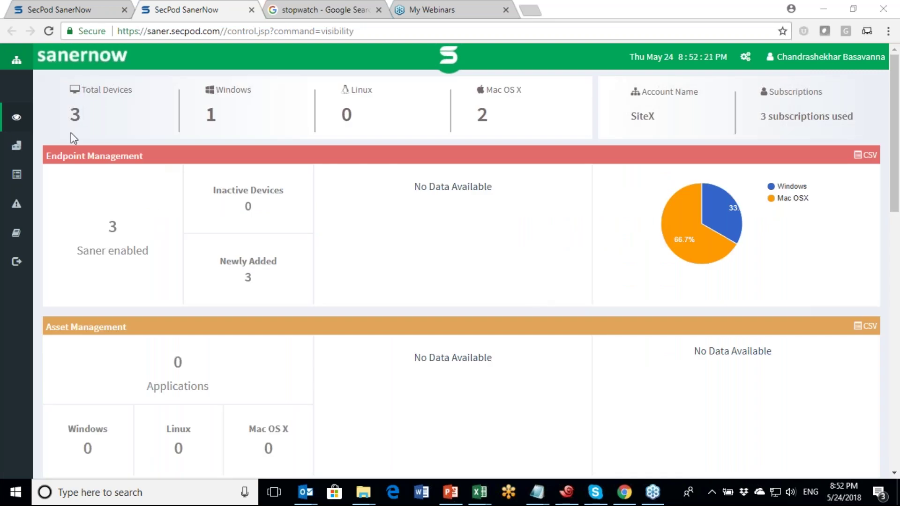
{"action": "double_click", "coordinate": [75, 115]}
{"action": "left_click", "coordinate": [230, 129]}
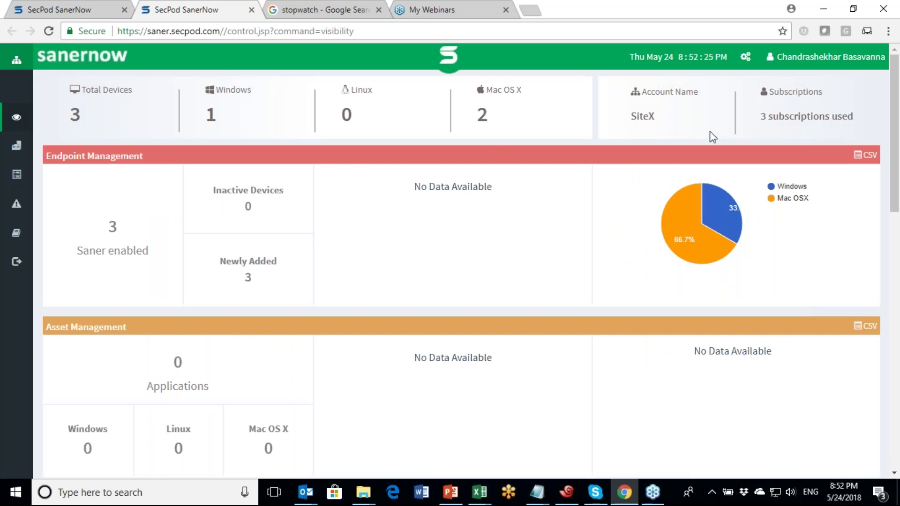
{"action": "left_click", "coordinate": [898, 151]}
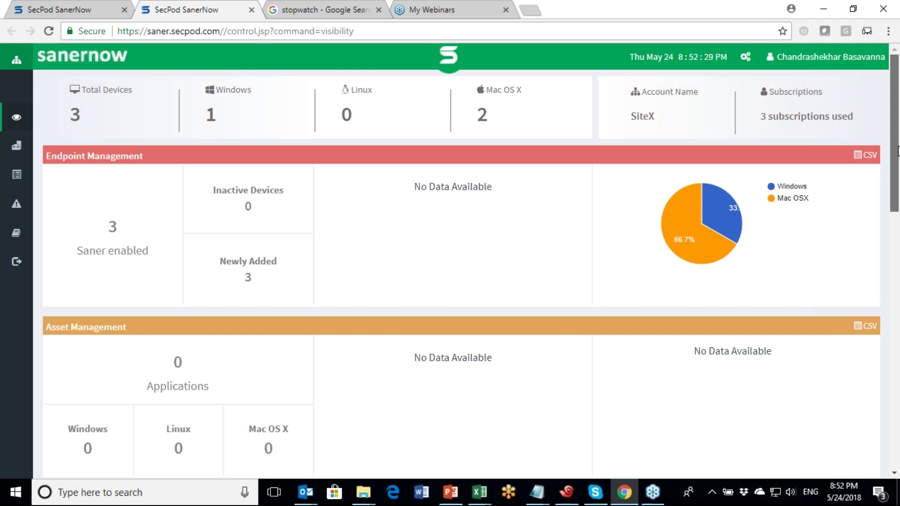
{"action": "left_click_drag", "start_coordinate": [898, 150], "coordinate": [898, 70]}
Step: Open the Manage > Devices table of three endpoints, check its status icons, and refresh it twice
{"action": "mouse_move", "coordinate": [42, 151]}
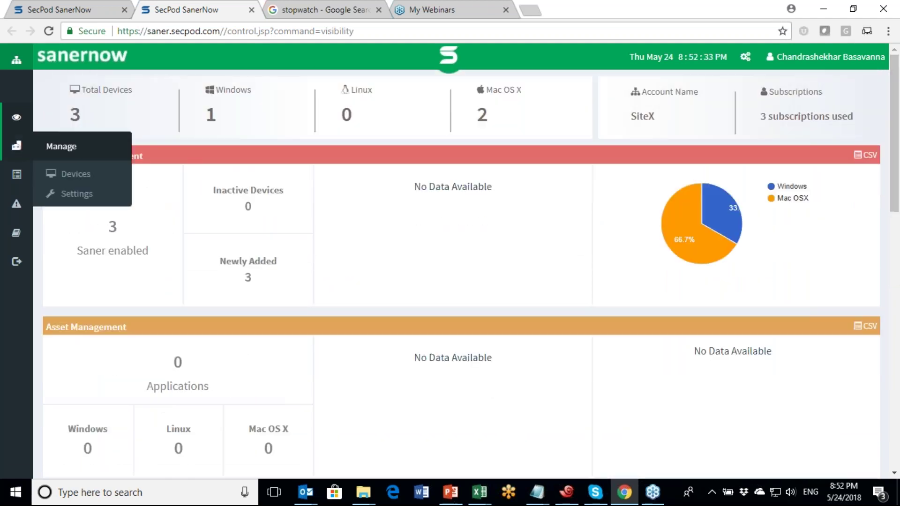
{"action": "left_click", "coordinate": [69, 175]}
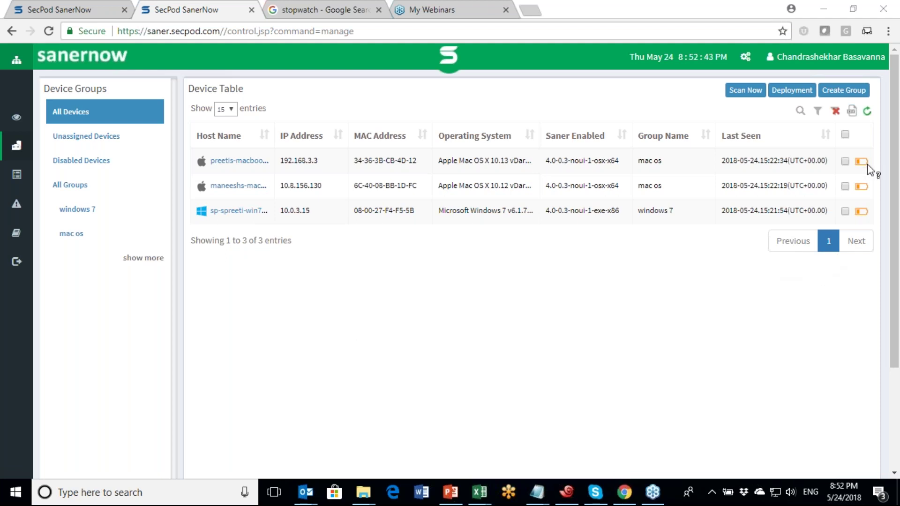
{"action": "mouse_move", "coordinate": [868, 170]}
{"action": "mouse_move", "coordinate": [865, 192]}
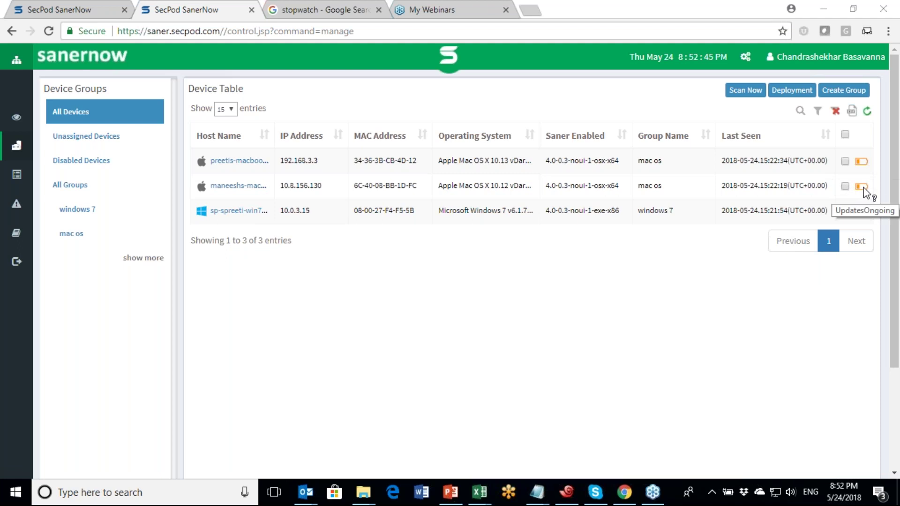
{"action": "mouse_move", "coordinate": [867, 214]}
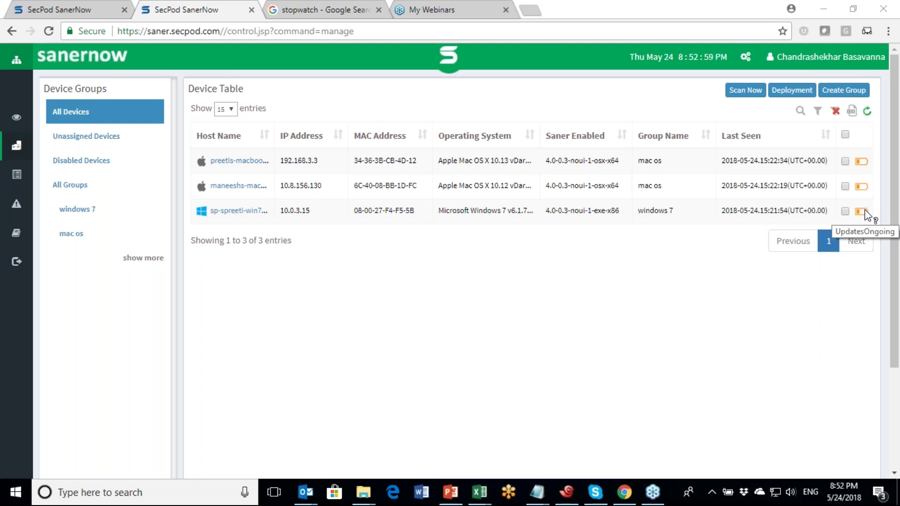
{"action": "left_click", "coordinate": [867, 111]}
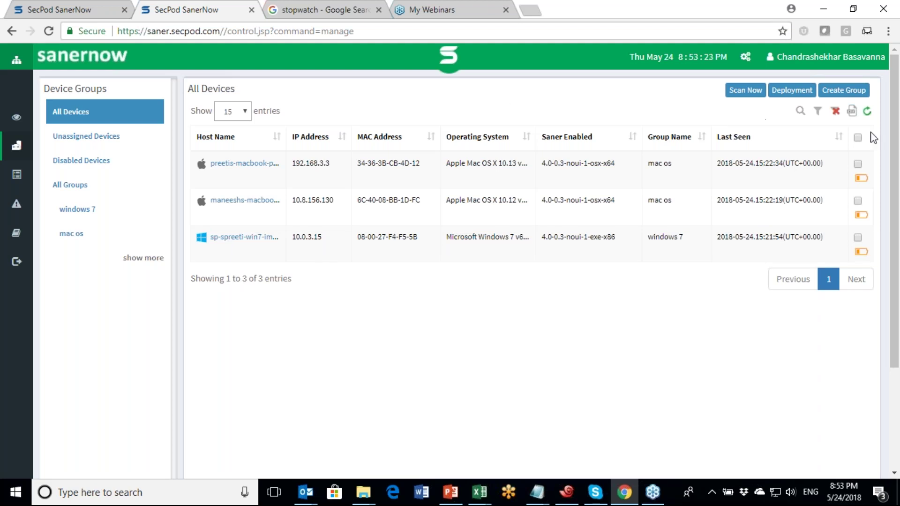
{"action": "left_click", "coordinate": [867, 113]}
Step: Open the account management control panel from Visibility and glance at the account switcher
{"action": "left_click", "coordinate": [16, 117]}
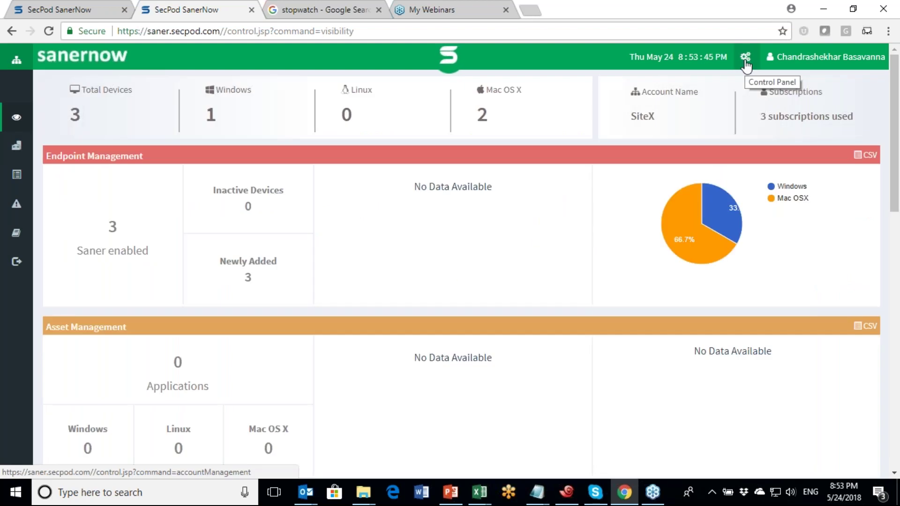
{"action": "left_click", "coordinate": [746, 58]}
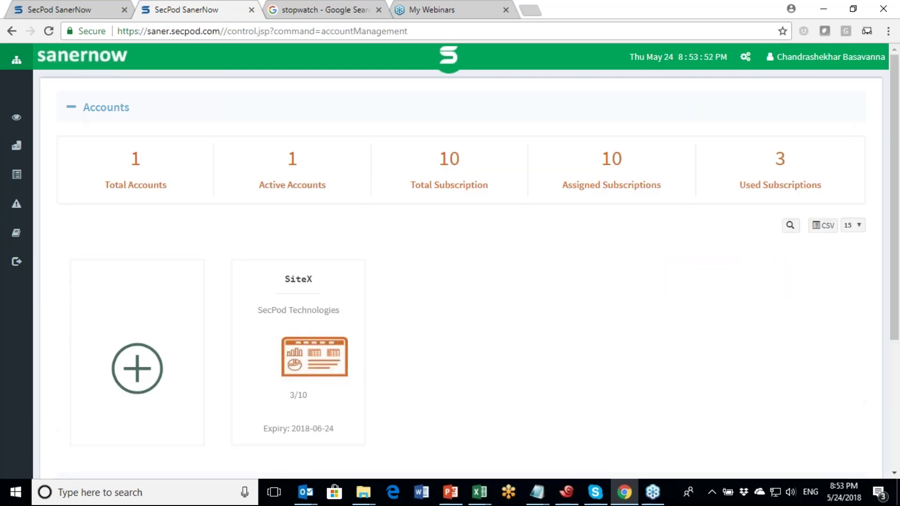
{"action": "scroll", "coordinate": [460, 263], "scroll_direction": "down", "scroll_amount": 2}
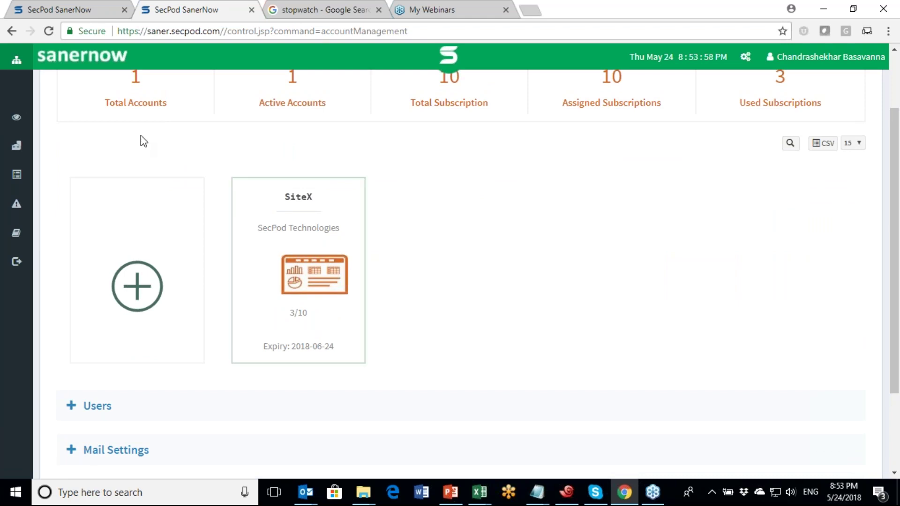
{"action": "left_click", "coordinate": [17, 60]}
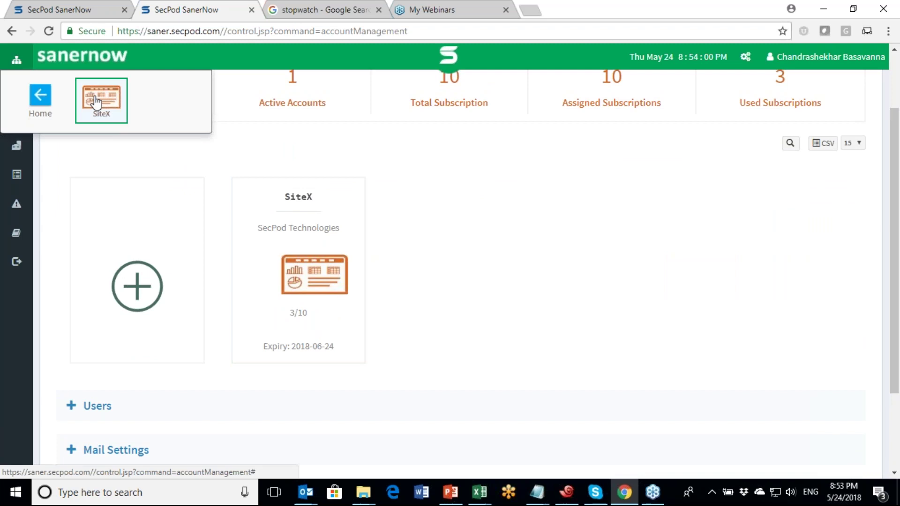
{"action": "left_click", "coordinate": [503, 195]}
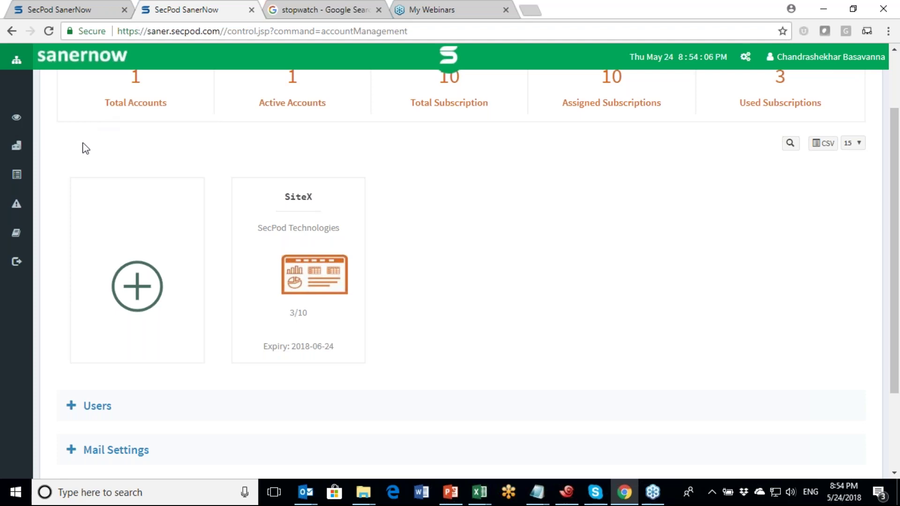
Step: Collapse Accounts, expand and collapse the empty Users section, and check the account switcher again
{"action": "scroll", "coordinate": [82, 141], "scroll_direction": "up", "scroll_amount": 3}
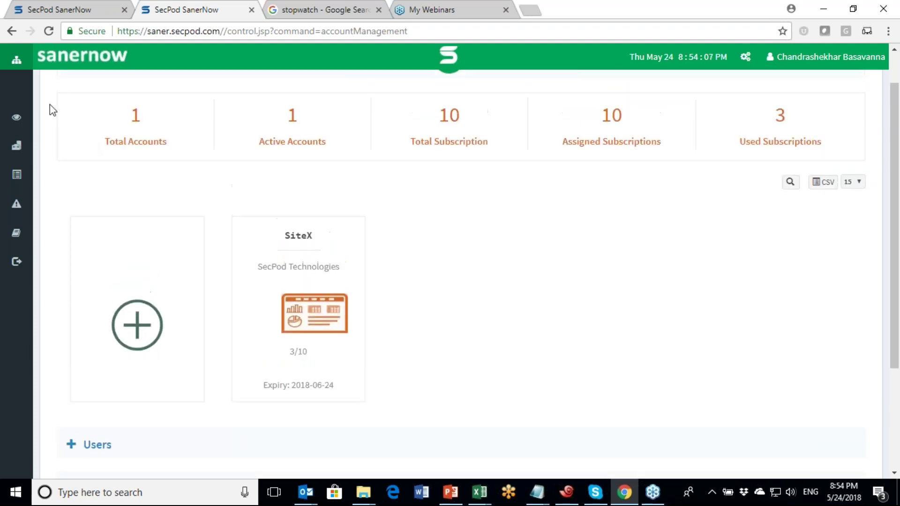
{"action": "left_click", "coordinate": [71, 94]}
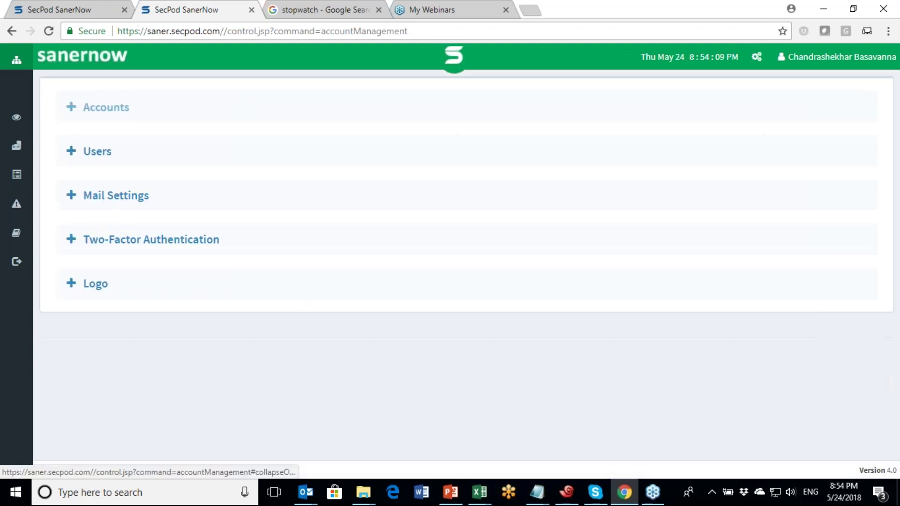
{"action": "left_click", "coordinate": [72, 155]}
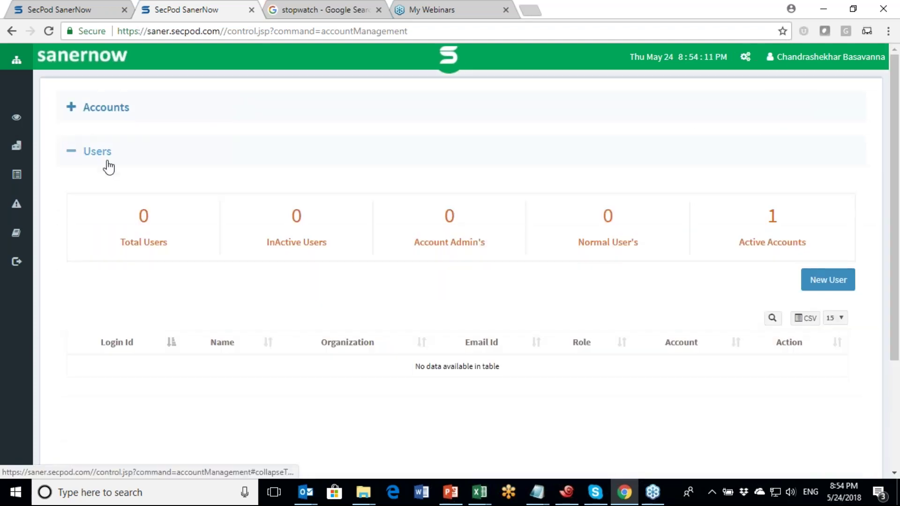
{"action": "left_click", "coordinate": [70, 157]}
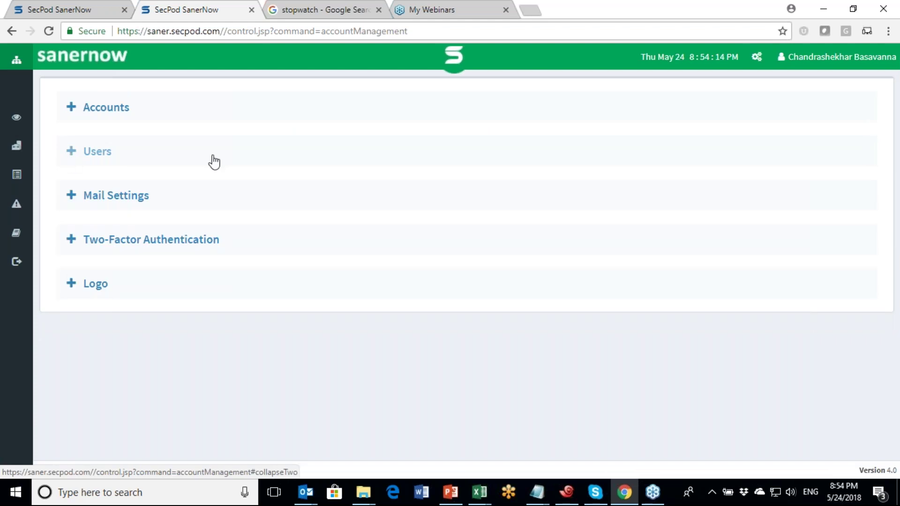
{"action": "left_click", "coordinate": [28, 66]}
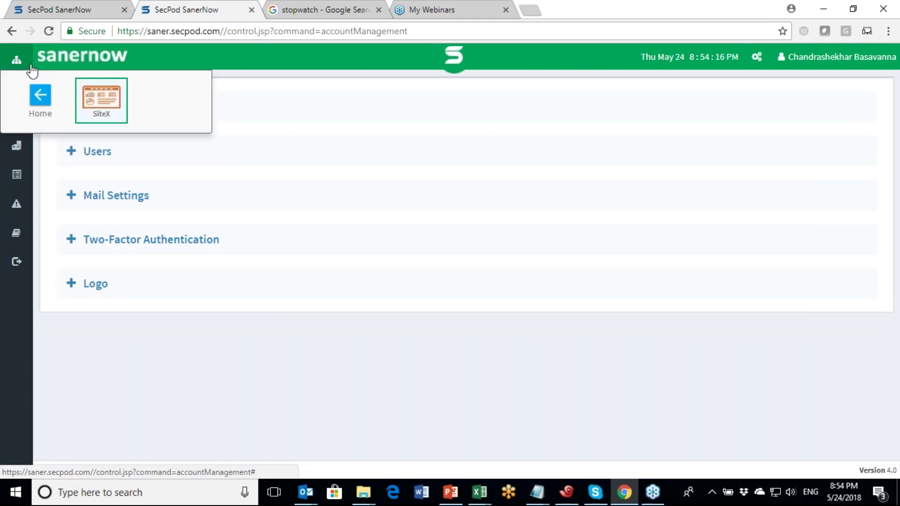
{"action": "left_click", "coordinate": [333, 318]}
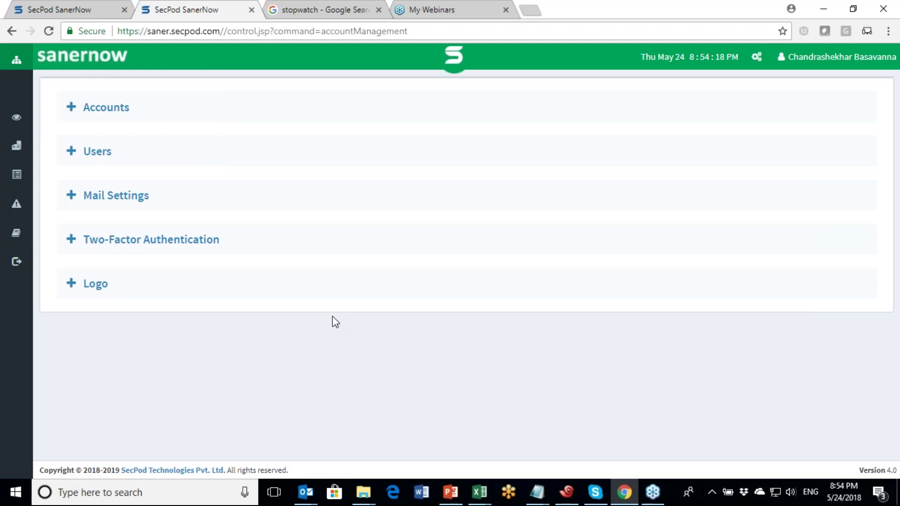
{"action": "mouse_move", "coordinate": [24, 141]}
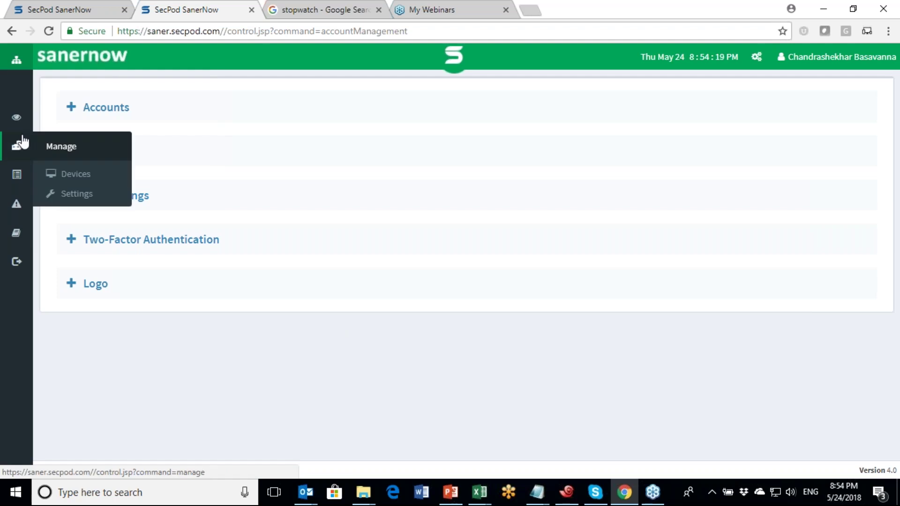
Step: Show the Default profile's schedule: scans 12:00 PM, downloads 11:00 AM, polling every minute
{"action": "left_click", "coordinate": [72, 194]}
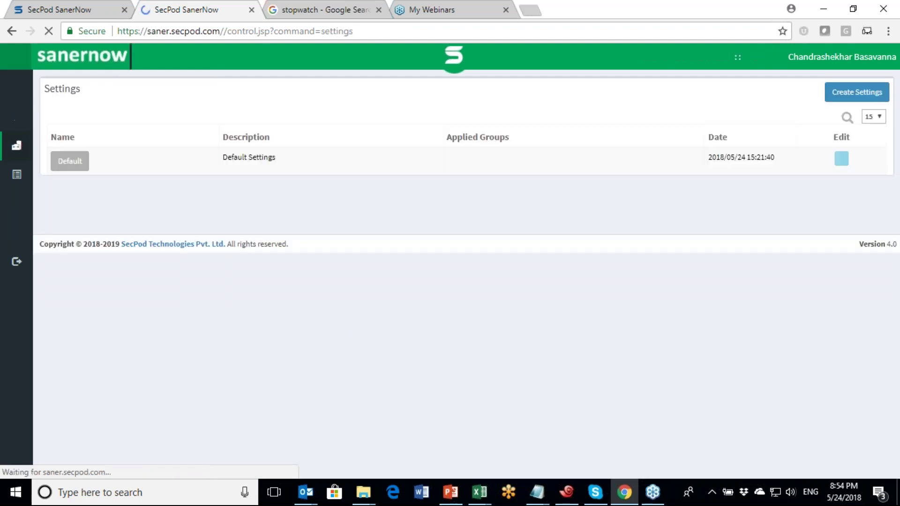
{"action": "left_click", "coordinate": [70, 164]}
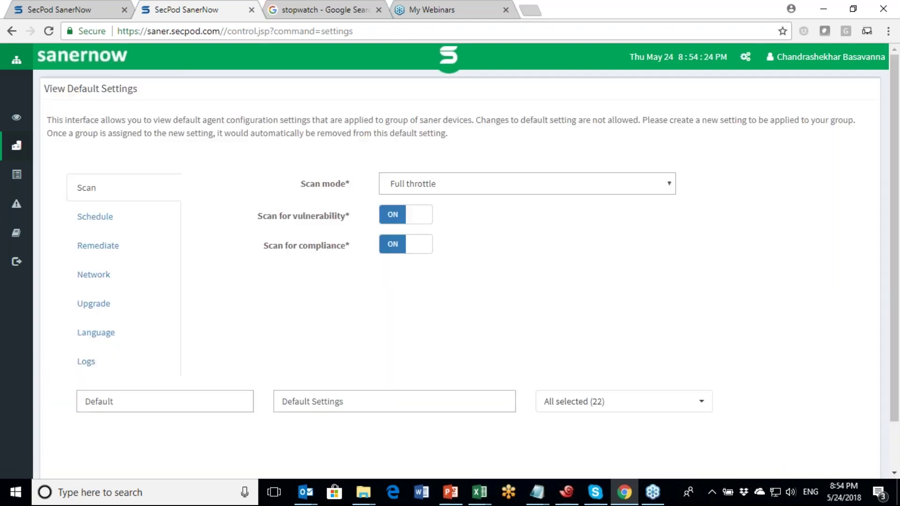
{"action": "left_click", "coordinate": [110, 216]}
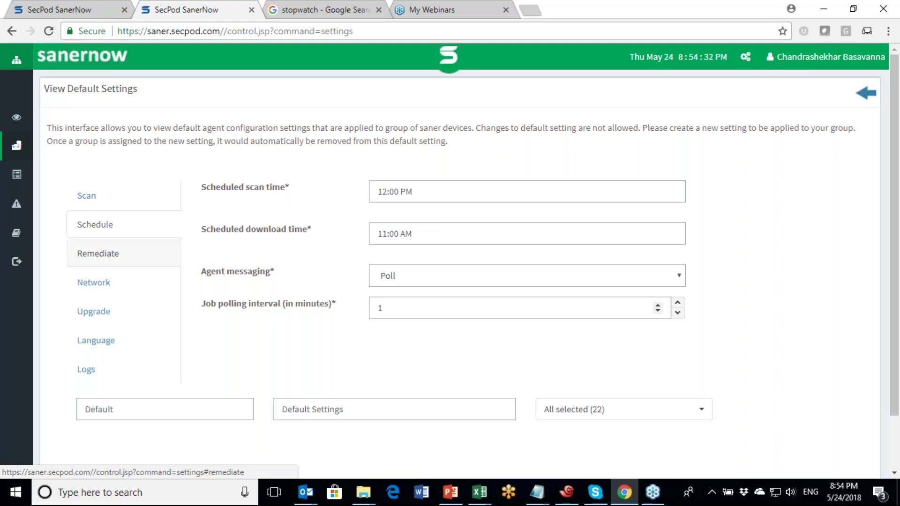
Step: Open the Executive Report, open and close its Export options, then select Backup
{"action": "left_click", "coordinate": [3, 179]}
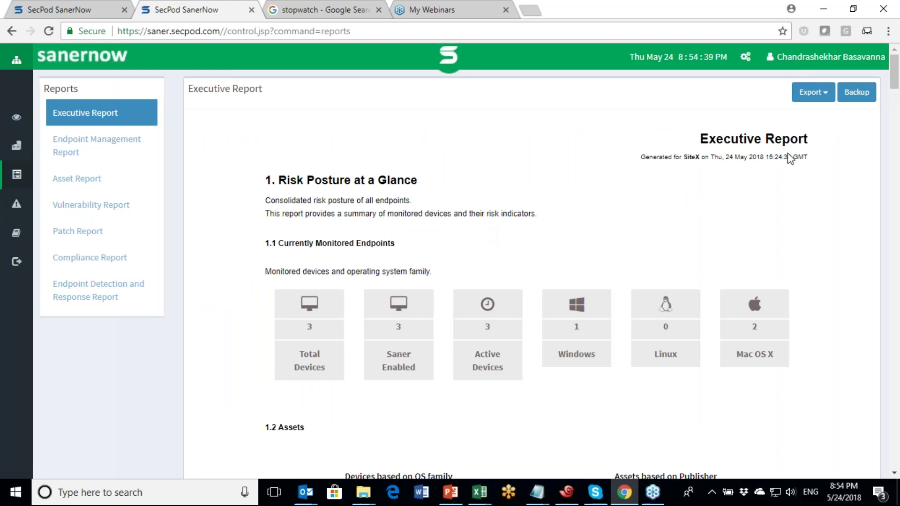
{"action": "left_click", "coordinate": [826, 106]}
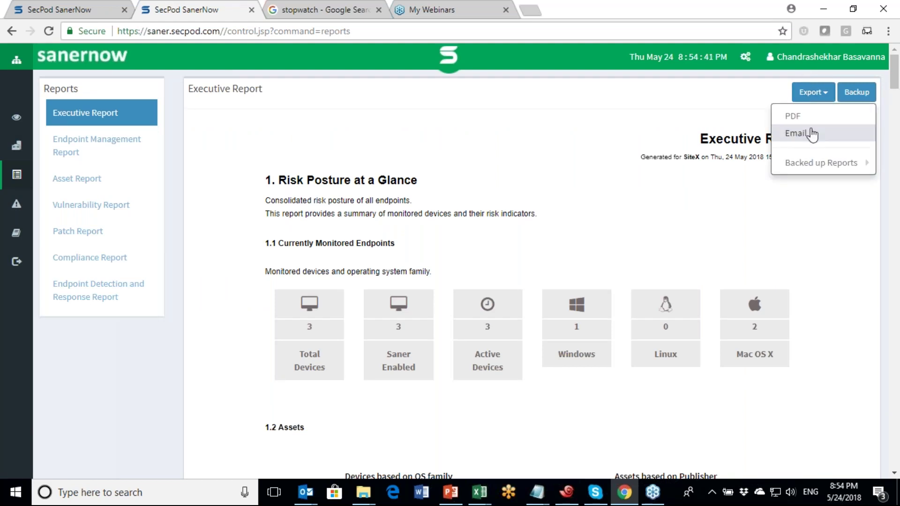
{"action": "left_click", "coordinate": [619, 183]}
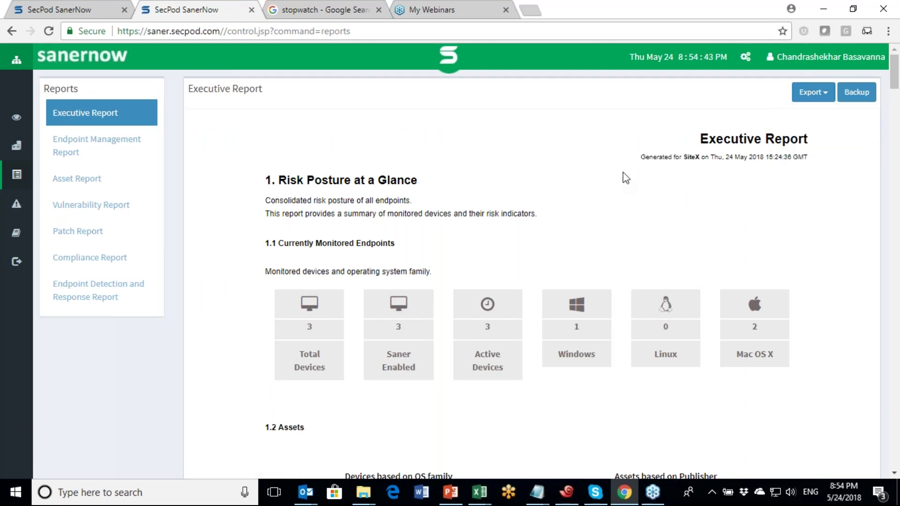
{"action": "left_click", "coordinate": [861, 92]}
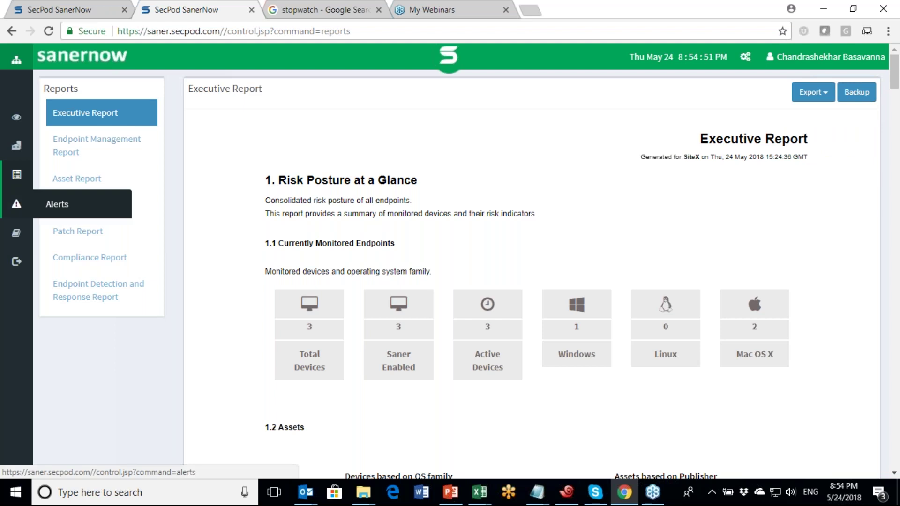
Step: Open the Alerts subscription settings, then the Audit Logs of account activity
{"action": "left_click", "coordinate": [17, 204]}
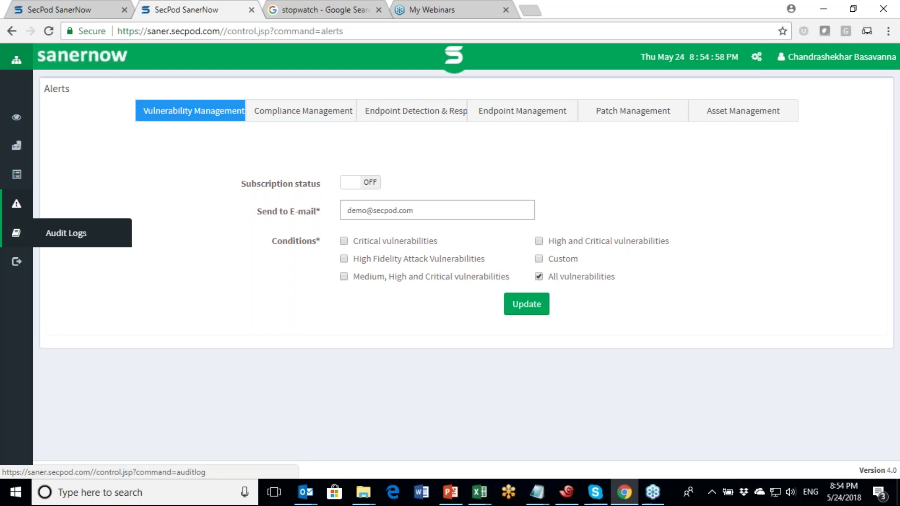
{"action": "left_click", "coordinate": [17, 233]}
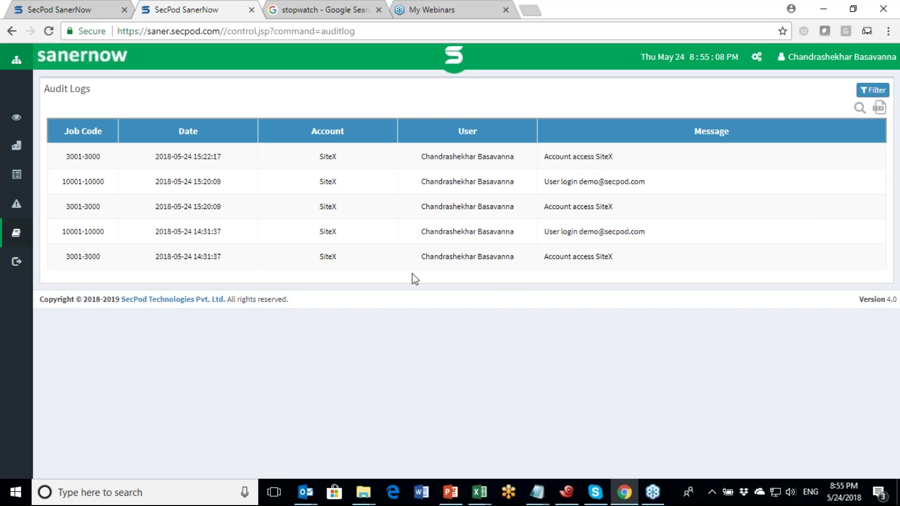
Step: From the Visibility dashboard, open Manage > Devices to list the two Mac OS X and one Windows 7 endpoints
{"action": "left_click", "coordinate": [15, 117]}
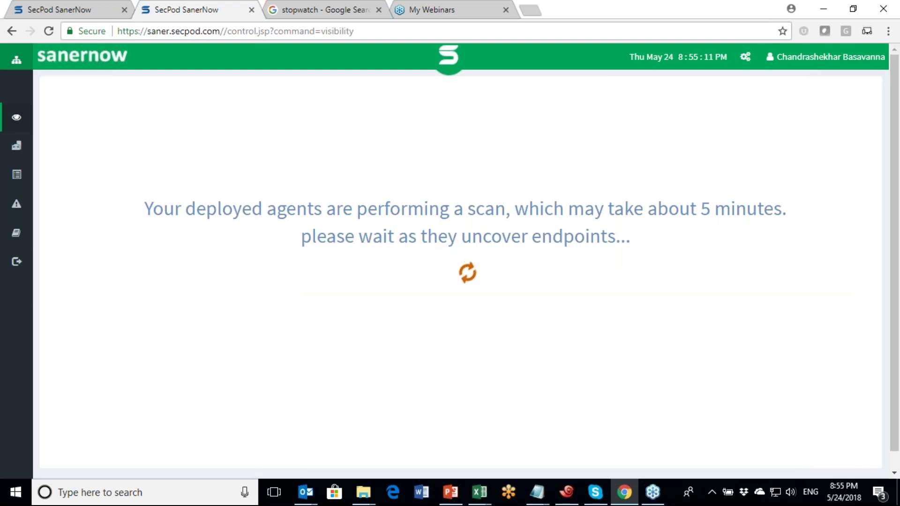
{"action": "mouse_move", "coordinate": [16, 145]}
{"action": "left_click", "coordinate": [76, 175]}
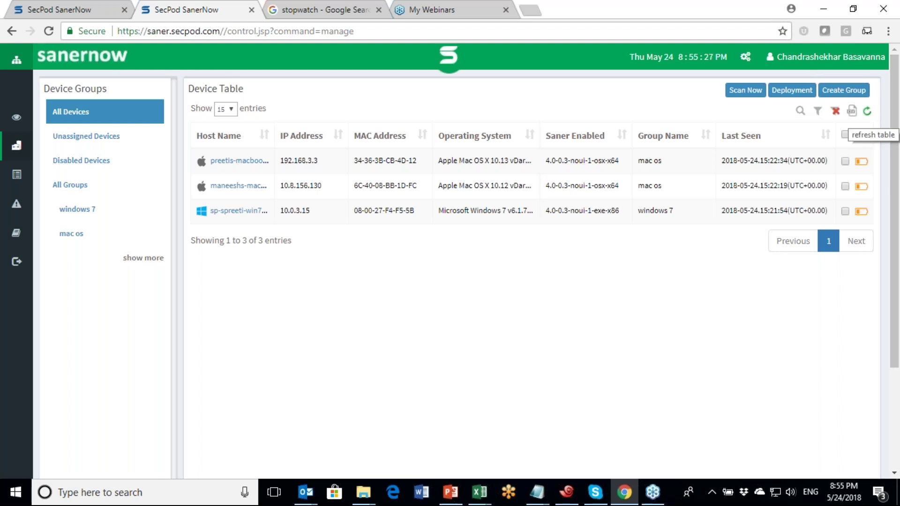
Step: Refresh the Device Table so the three endpoints in the mac os and windows 7 groups show current data
{"action": "left_click", "coordinate": [868, 111]}
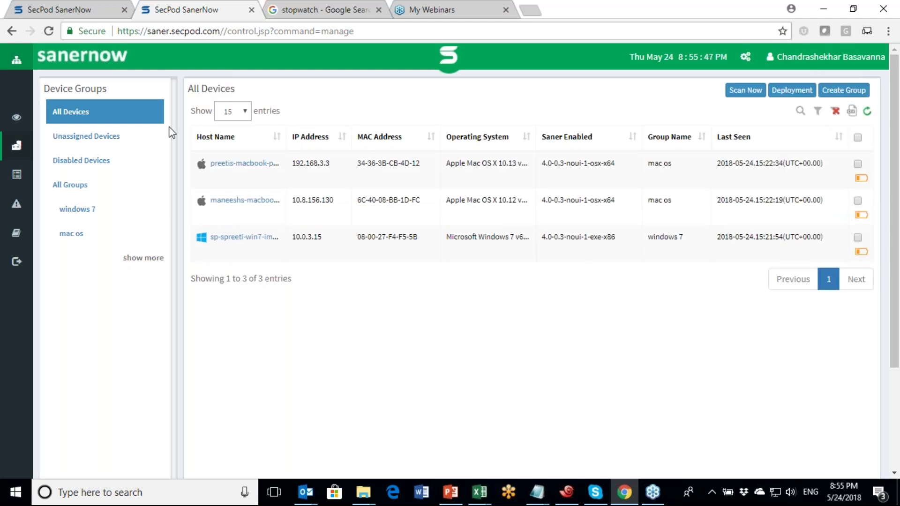
Step: Scroll through the Visibility dashboard summaries, then bring up the account management page via the settings gear
{"action": "left_click", "coordinate": [13, 121]}
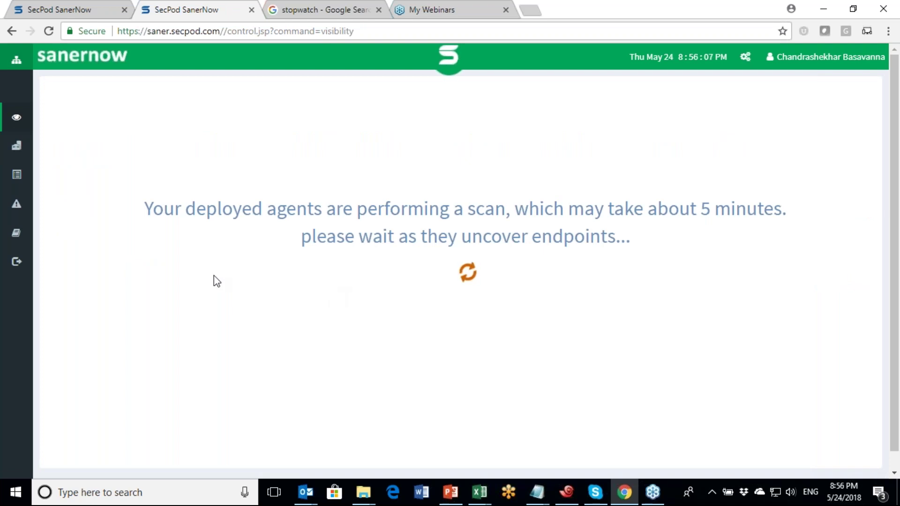
{"action": "mouse_move", "coordinate": [26, 154]}
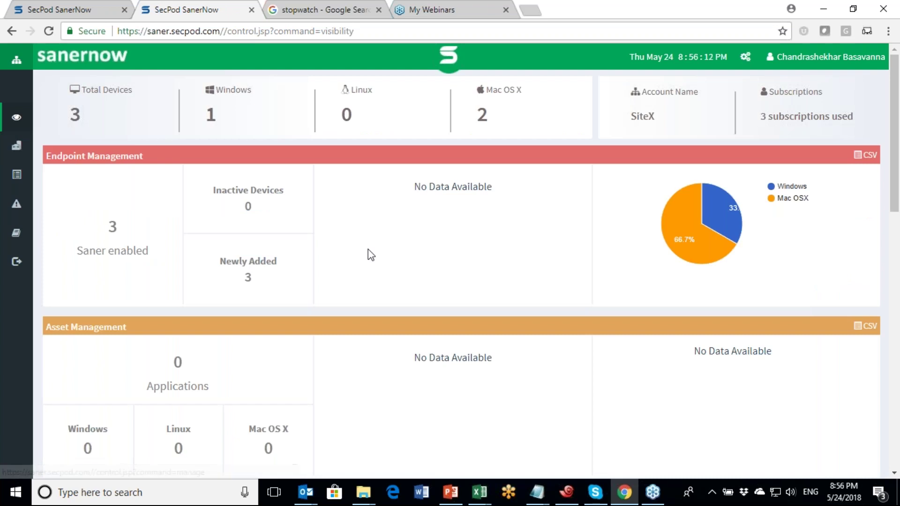
{"action": "scroll", "coordinate": [371, 255], "scroll_direction": "down", "scroll_amount": 2}
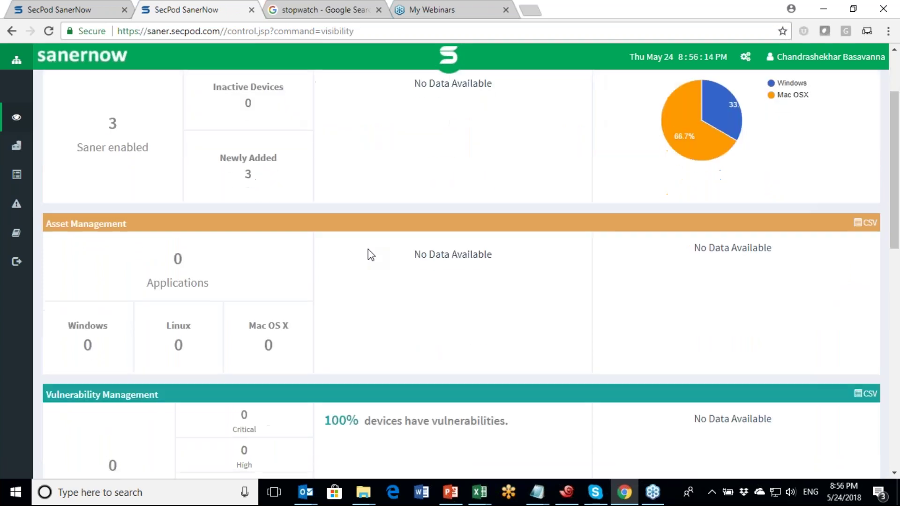
{"action": "scroll", "coordinate": [371, 254], "scroll_direction": "down", "scroll_amount": 5}
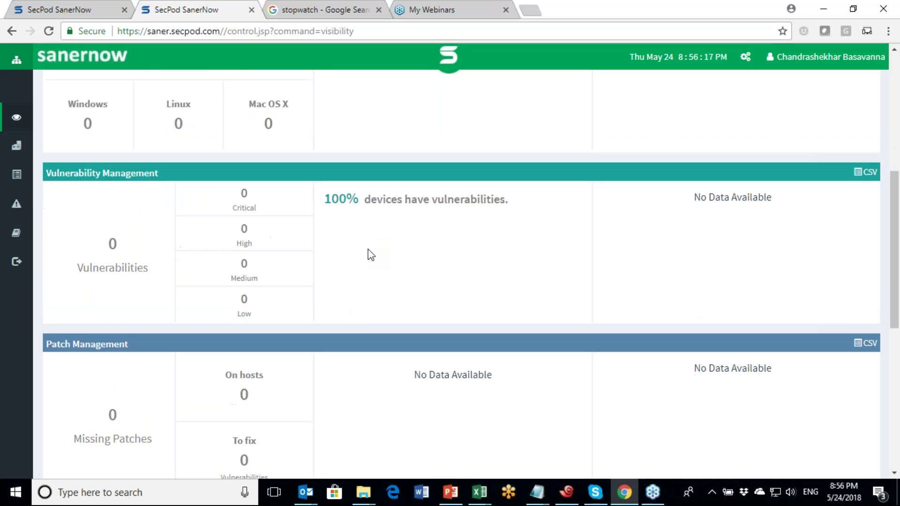
{"action": "scroll", "coordinate": [371, 254], "scroll_direction": "down", "scroll_amount": 8}
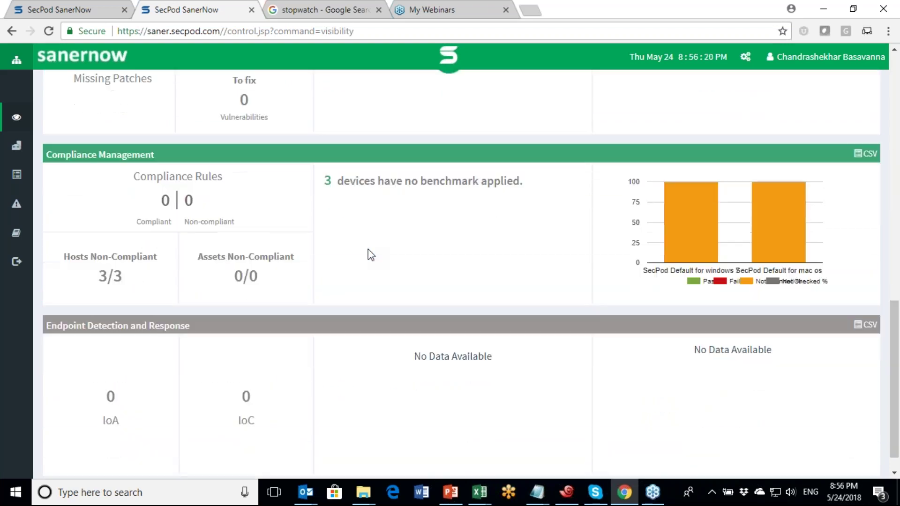
{"action": "scroll", "coordinate": [371, 254], "scroll_direction": "down", "scroll_amount": 1}
{"action": "scroll", "coordinate": [371, 254], "scroll_direction": "up", "scroll_amount": 14}
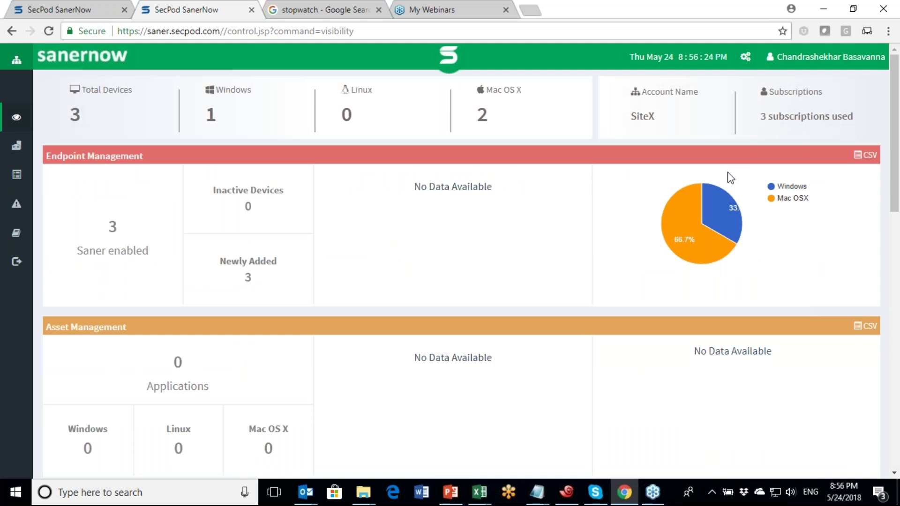
{"action": "left_click", "coordinate": [746, 56]}
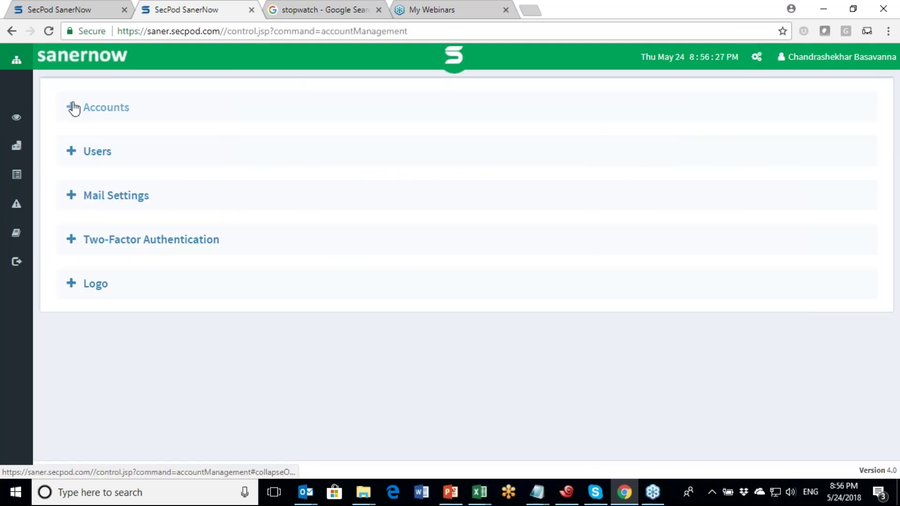
Step: Inspect the SiteX account card, toggling EDR off and cancelling, then return to the Visibility dashboard
{"action": "left_click", "coordinate": [74, 107]}
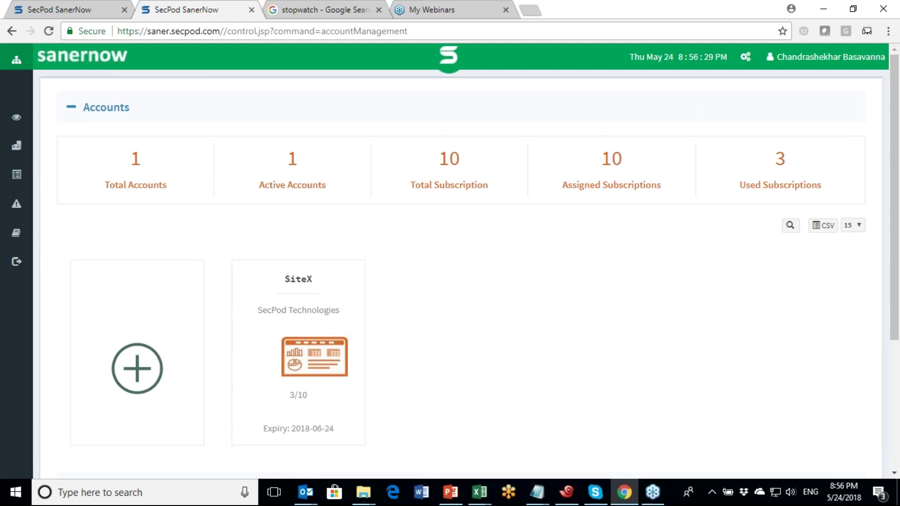
{"action": "left_click", "coordinate": [298, 352]}
{"action": "scroll", "coordinate": [652, 221], "scroll_direction": "down", "scroll_amount": 10}
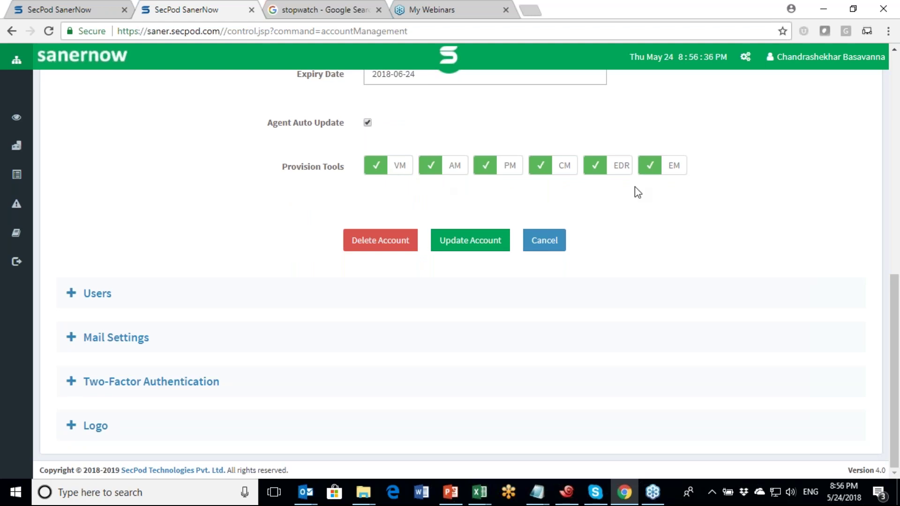
{"action": "left_click", "coordinate": [595, 169]}
{"action": "left_click", "coordinate": [543, 242]}
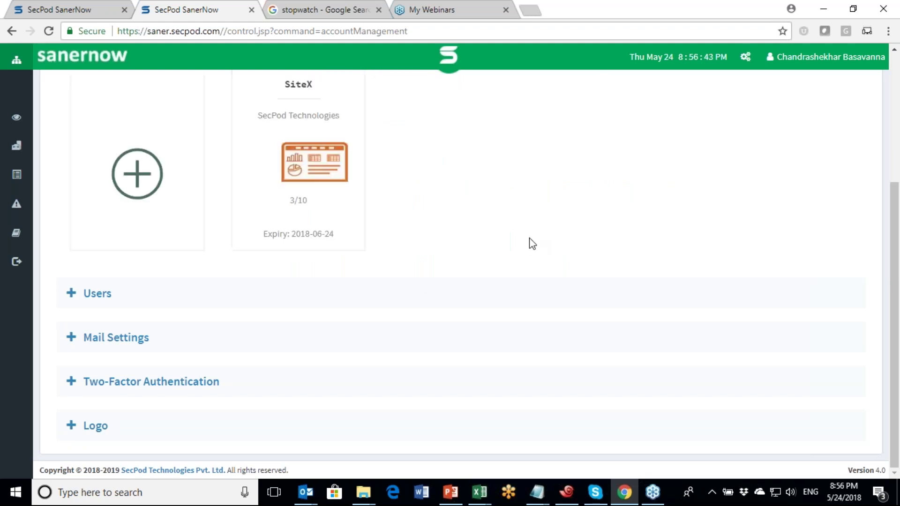
{"action": "scroll", "coordinate": [450, 253], "scroll_direction": "up", "scroll_amount": 5}
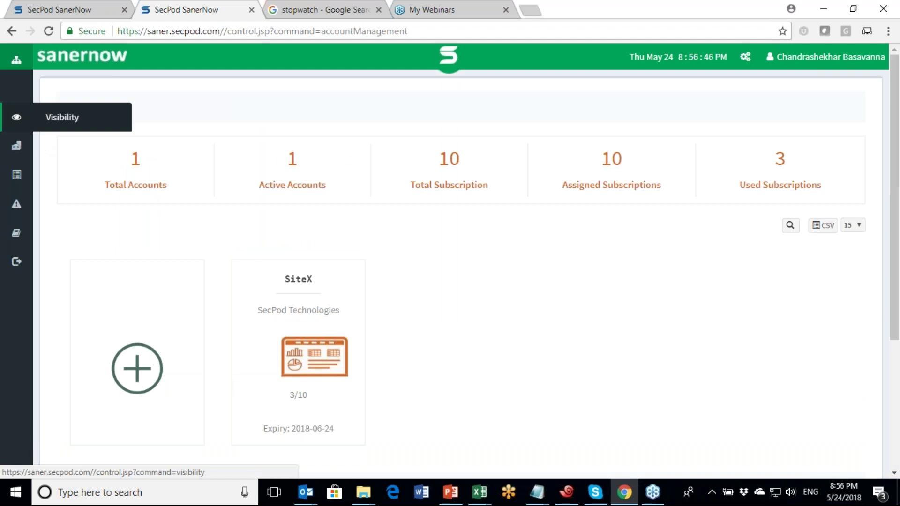
{"action": "left_click", "coordinate": [17, 117]}
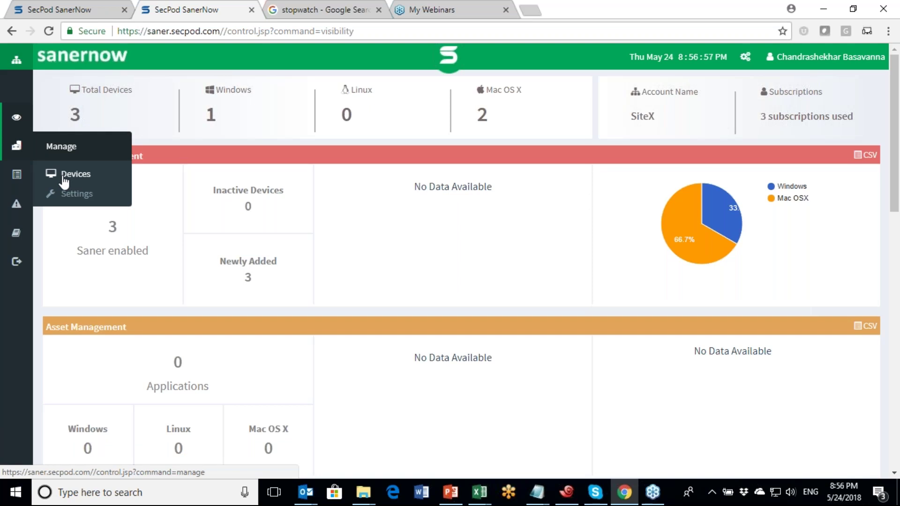
Step: Go to Manage > Devices and bring up a blank Create Group dialog
{"action": "left_click", "coordinate": [64, 181]}
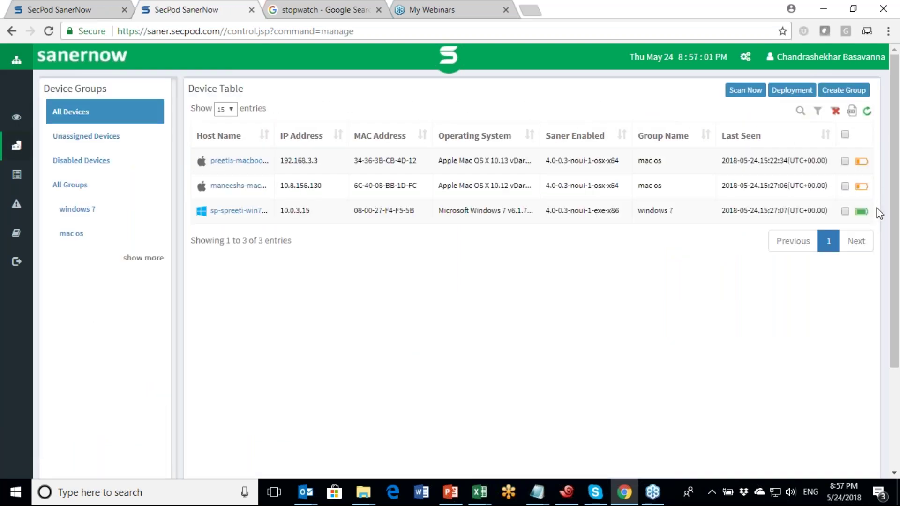
{"action": "mouse_move", "coordinate": [864, 212]}
{"action": "mouse_move", "coordinate": [865, 190]}
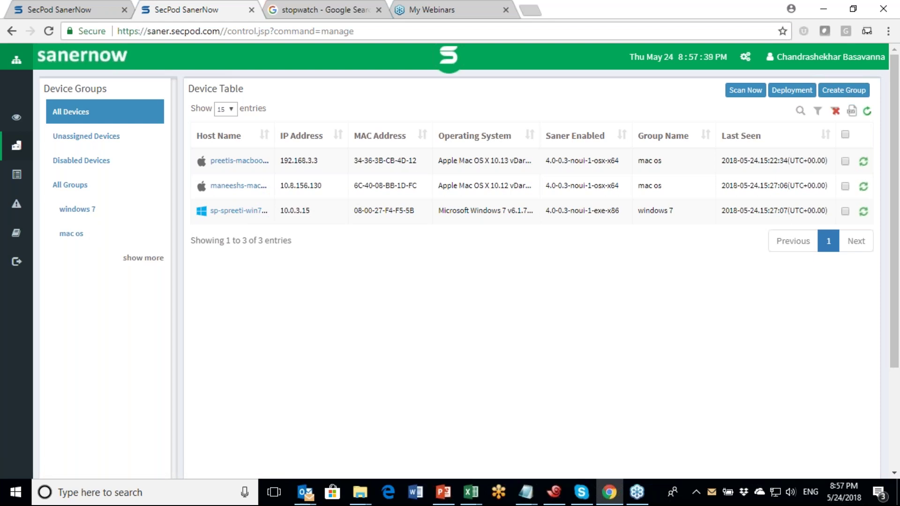
{"action": "left_click", "coordinate": [840, 92]}
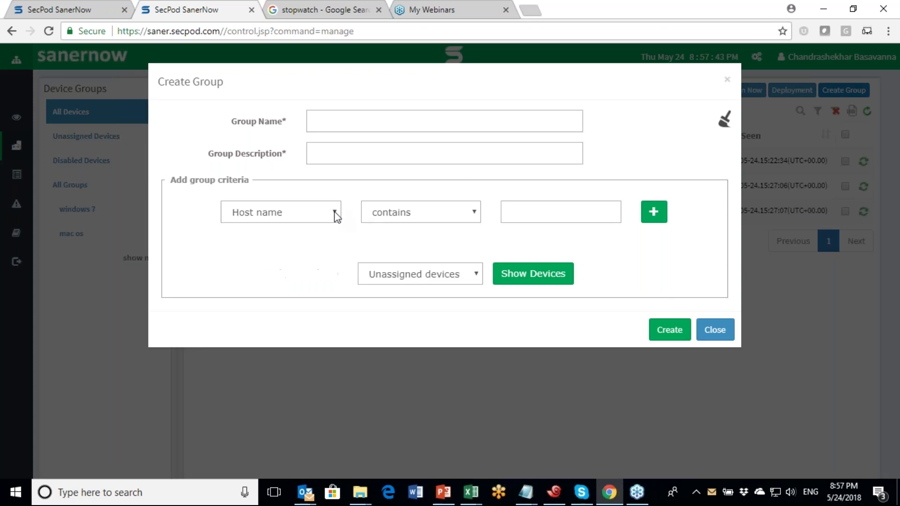
Step: Check the group criteria field options, leave Host name selected, and close Create Group without saving
{"action": "left_click", "coordinate": [335, 214]}
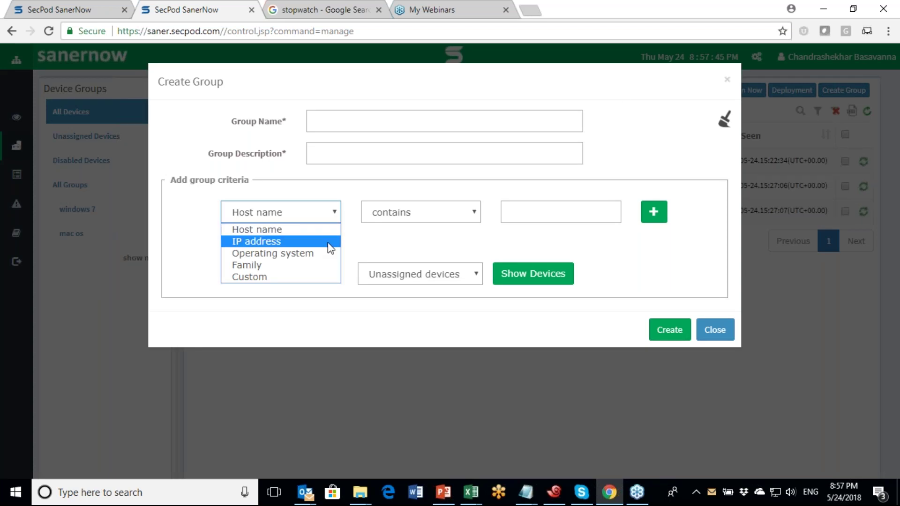
{"action": "left_click", "coordinate": [654, 96]}
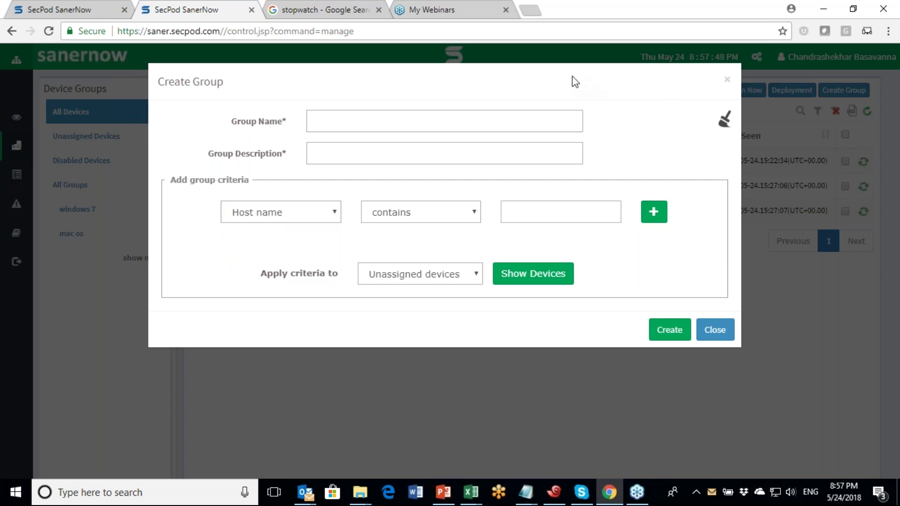
{"action": "left_click", "coordinate": [728, 80]}
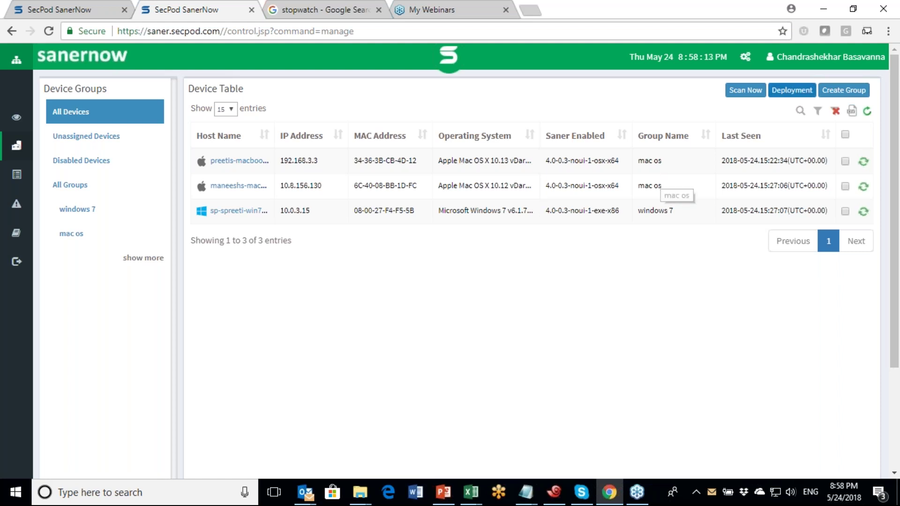
Step: View the user info panel (license expiry 2018-06-24, 3 of 10 subscriptions used), then close it
{"action": "left_click", "coordinate": [861, 61]}
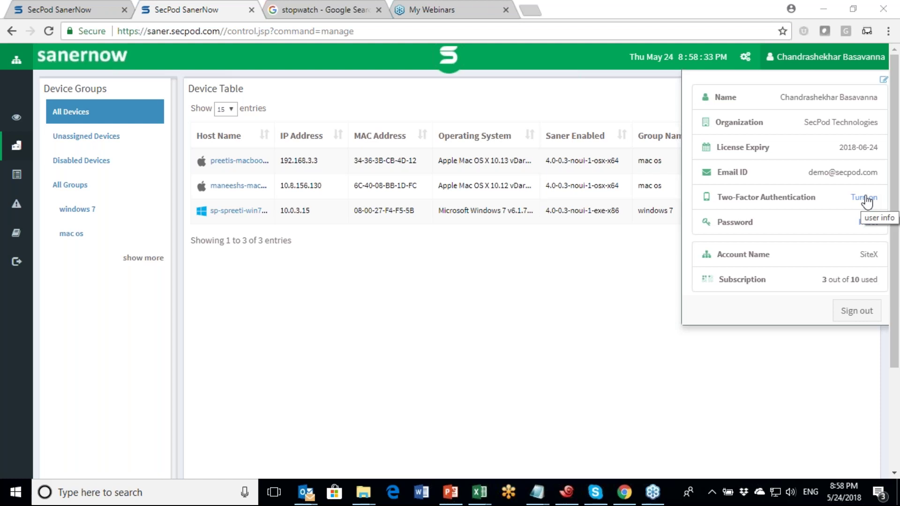
{"action": "left_click", "coordinate": [828, 57]}
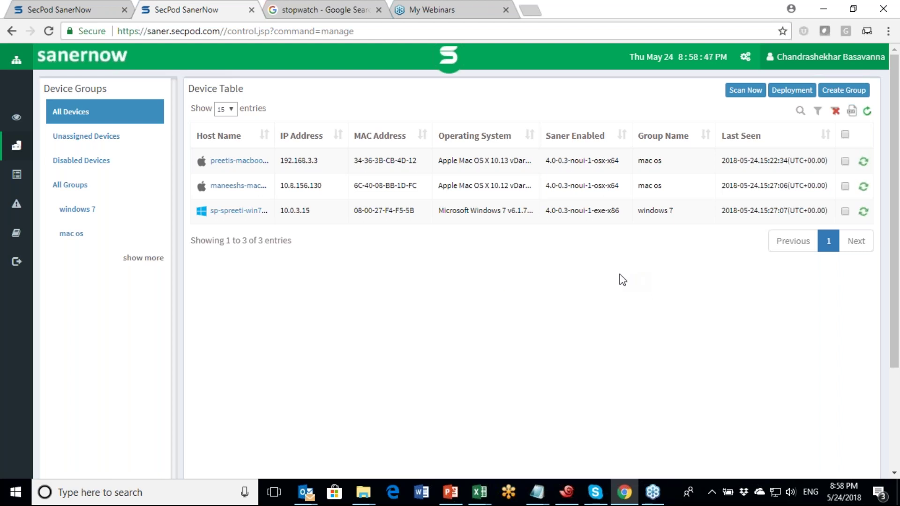
Step: Glance at the Visibility dashboard, then switch to the All Devices table
{"action": "left_click", "coordinate": [17, 118]}
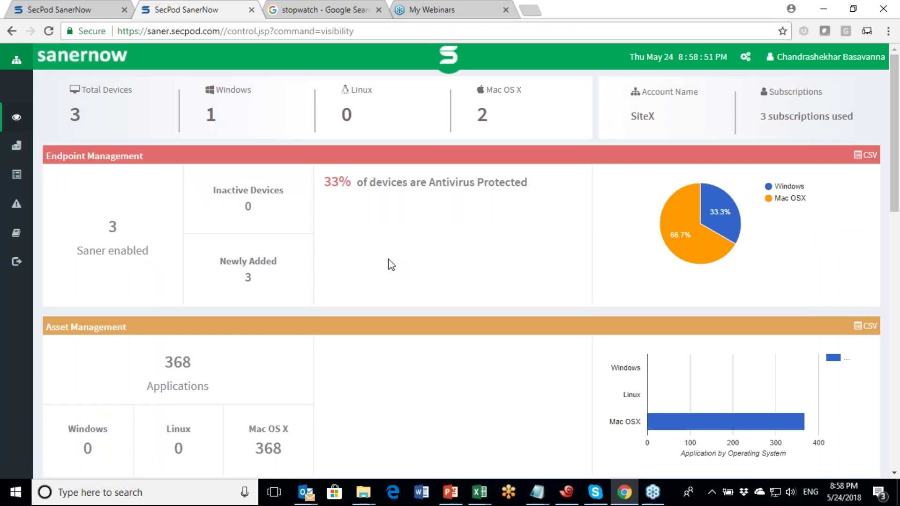
{"action": "scroll", "coordinate": [391, 264], "scroll_direction": "down", "scroll_amount": 1}
{"action": "mouse_move", "coordinate": [16, 146]}
{"action": "left_click", "coordinate": [58, 174]}
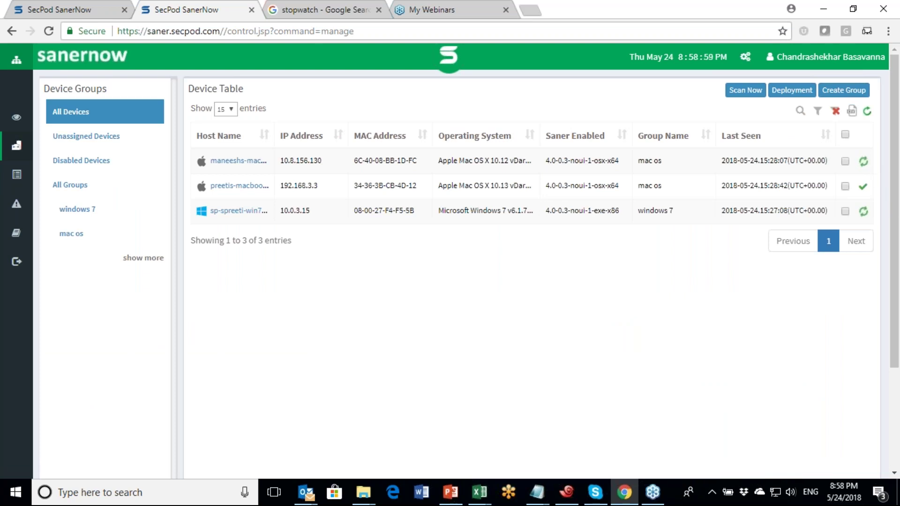
Step: Return to Visibility and scroll through its endpoint, asset, vulnerability, patch, compliance and detection panels
{"action": "left_click", "coordinate": [16, 117]}
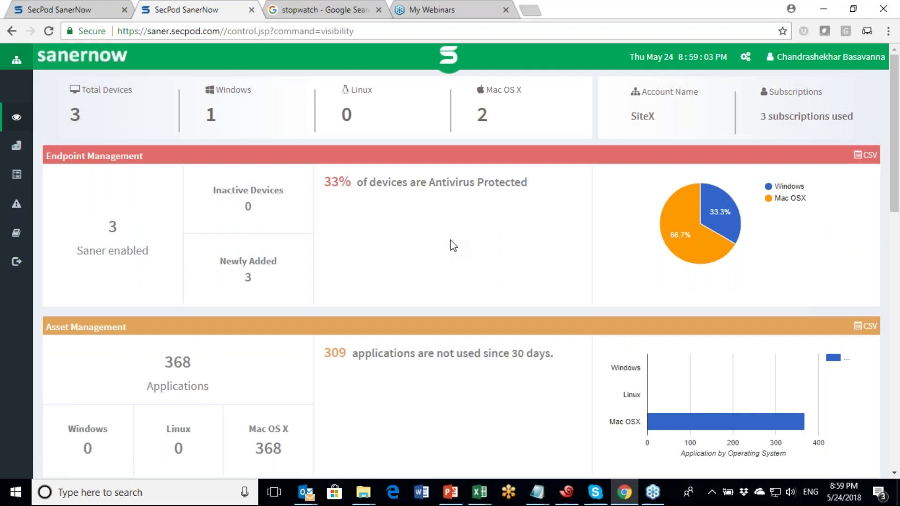
{"action": "scroll", "coordinate": [452, 245], "scroll_direction": "down", "scroll_amount": 1}
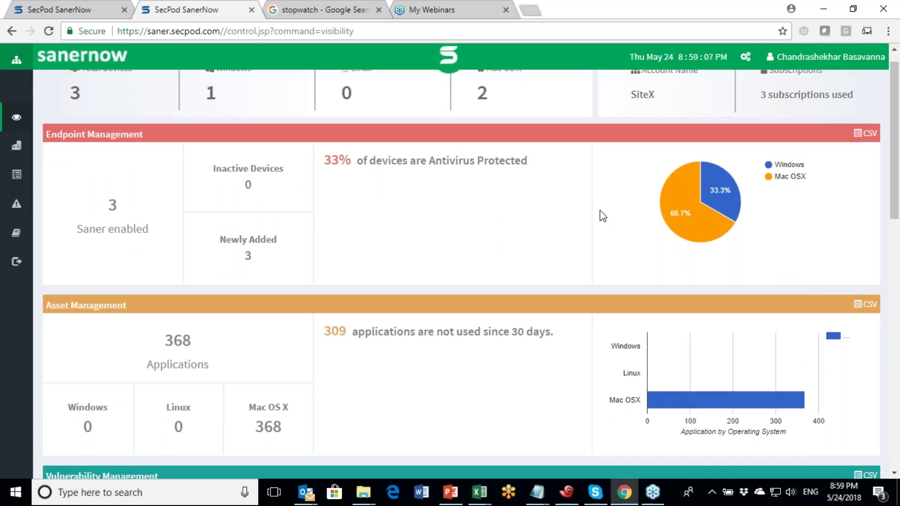
{"action": "scroll", "coordinate": [428, 215], "scroll_direction": "down", "scroll_amount": 3}
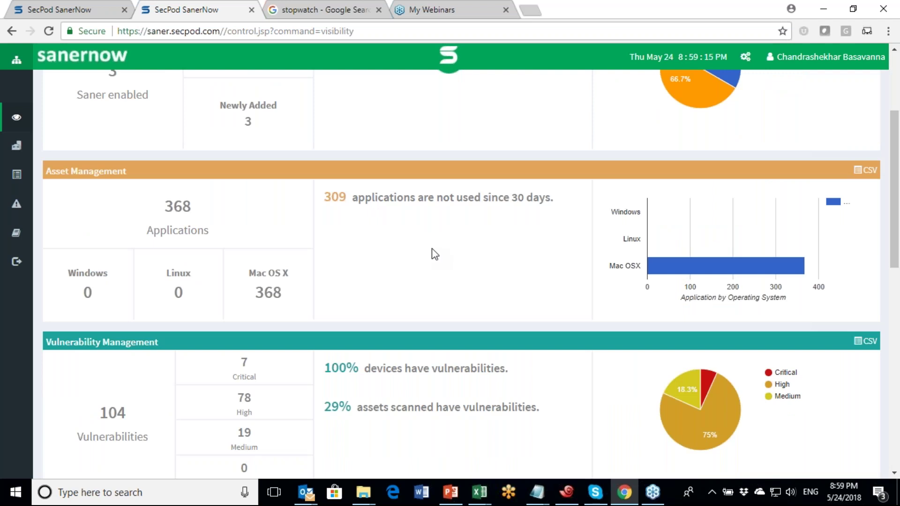
{"action": "scroll", "coordinate": [432, 248], "scroll_direction": "down", "scroll_amount": 4}
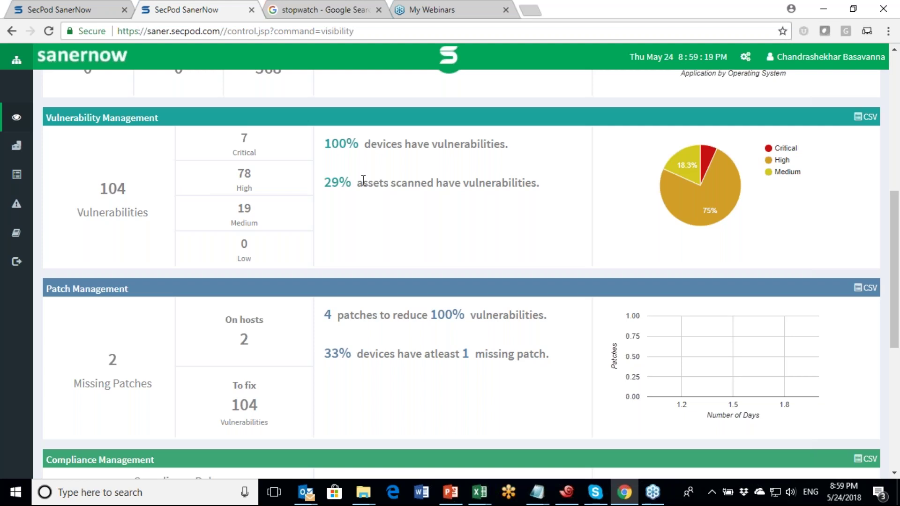
{"action": "mouse_move", "coordinate": [683, 197]}
{"action": "scroll", "coordinate": [299, 207], "scroll_direction": "down", "scroll_amount": 3}
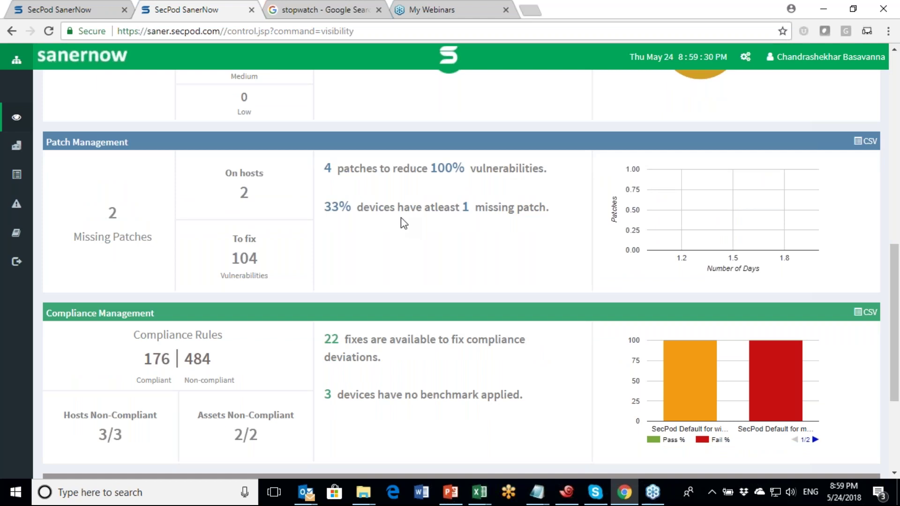
{"action": "scroll", "coordinate": [401, 218], "scroll_direction": "up", "scroll_amount": 2}
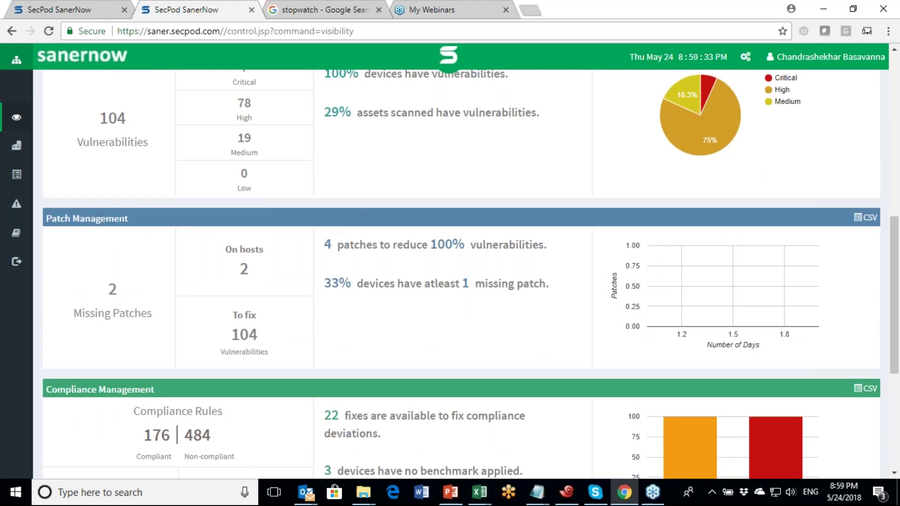
{"action": "scroll", "coordinate": [471, 270], "scroll_direction": "down", "scroll_amount": 5}
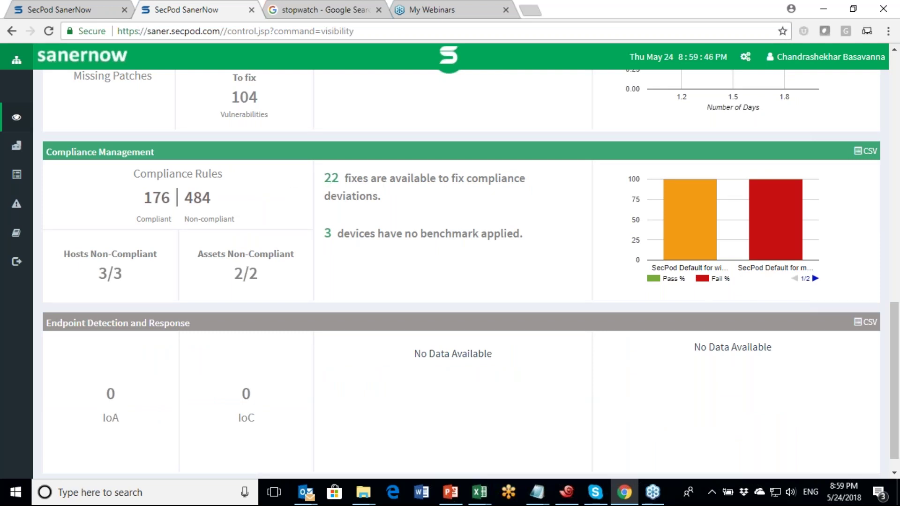
{"action": "scroll", "coordinate": [466, 274], "scroll_direction": "down", "scroll_amount": 1}
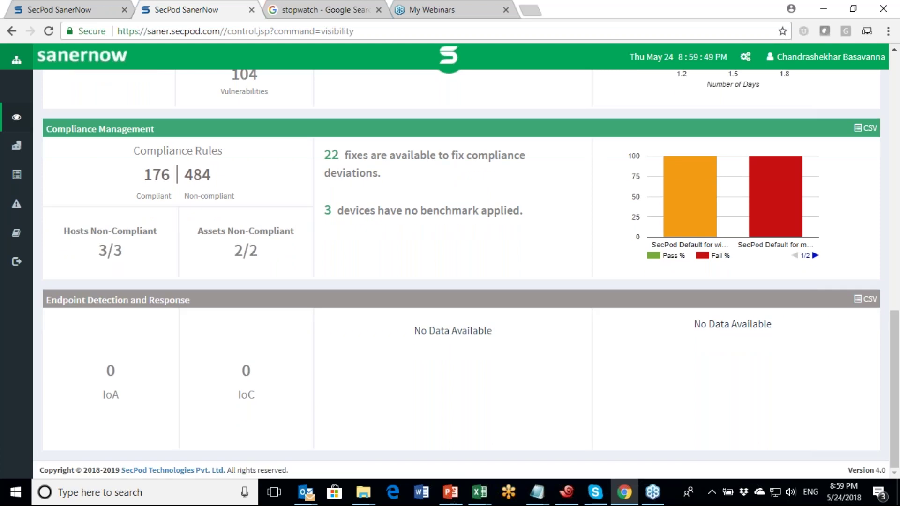
{"action": "scroll", "coordinate": [466, 274], "scroll_direction": "up", "scroll_amount": 10}
{"action": "scroll", "coordinate": [466, 275], "scroll_direction": "down", "scroll_amount": 10}
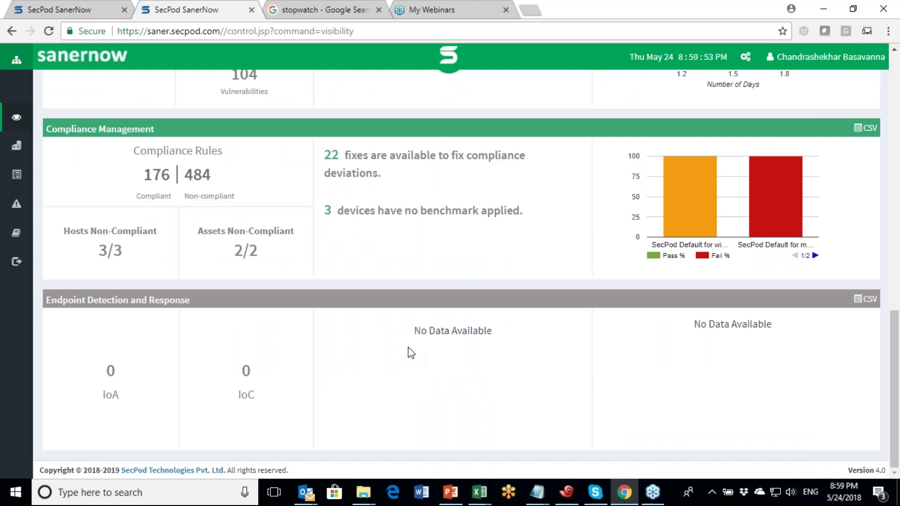
{"action": "scroll", "coordinate": [411, 352], "scroll_direction": "up", "scroll_amount": 15}
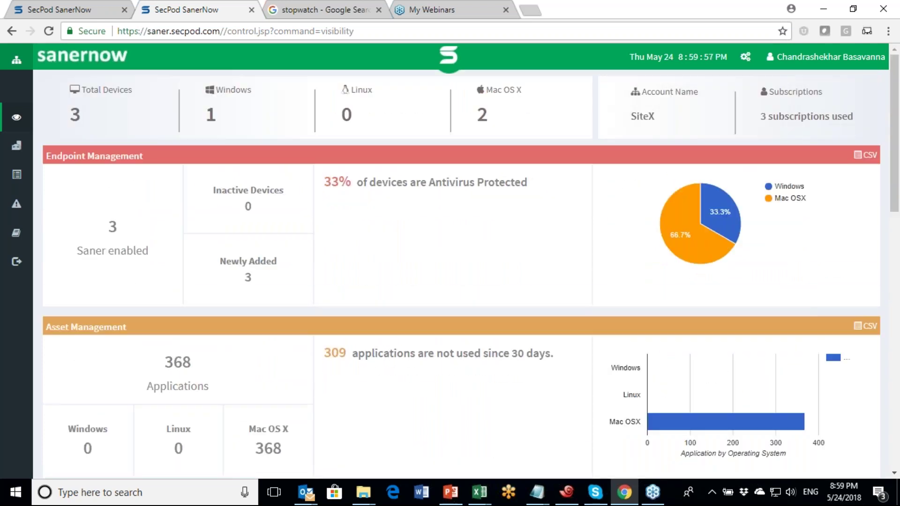
Step: Reload Visibility via the device table and review the updated figures: 468 applications, 352 vulnerabilities, 67% antivirus protected
{"action": "mouse_move", "coordinate": [17, 145]}
{"action": "left_click", "coordinate": [86, 181]}
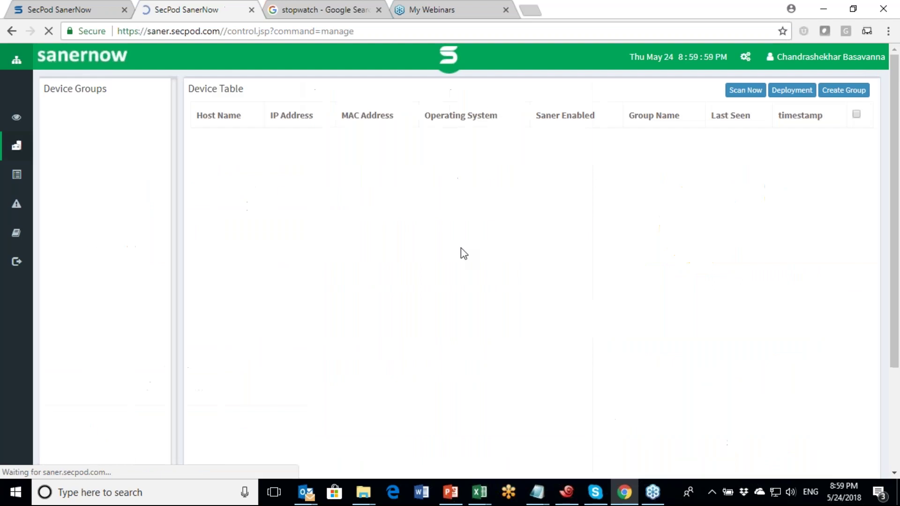
{"action": "left_click", "coordinate": [17, 117]}
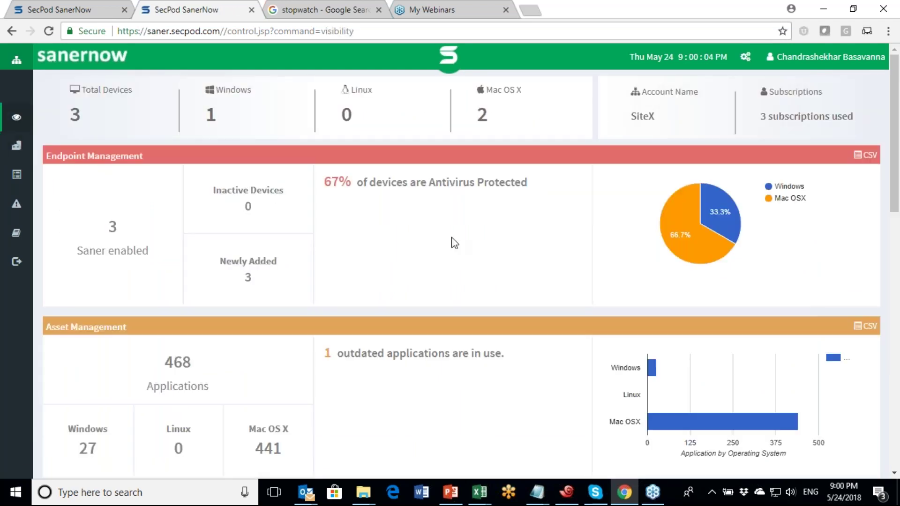
{"action": "scroll", "coordinate": [455, 242], "scroll_direction": "down", "scroll_amount": 5}
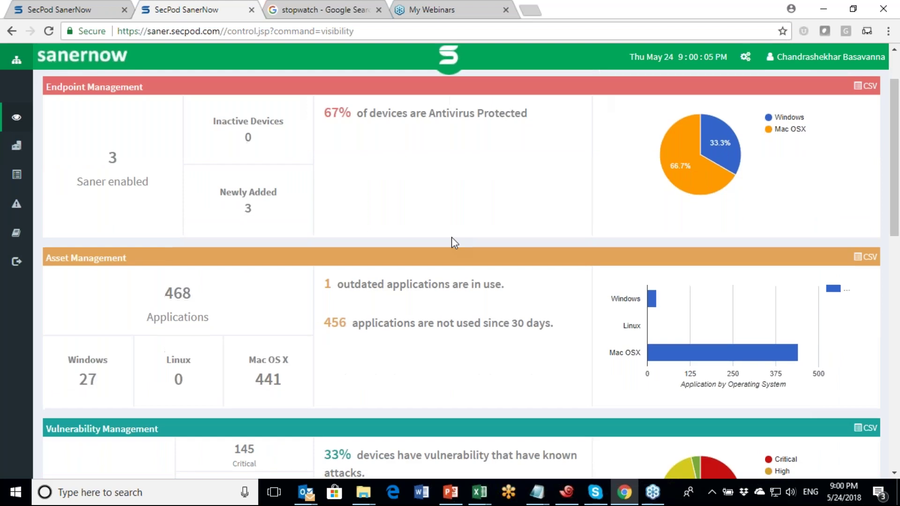
{"action": "scroll", "coordinate": [143, 234], "scroll_direction": "down", "scroll_amount": 3}
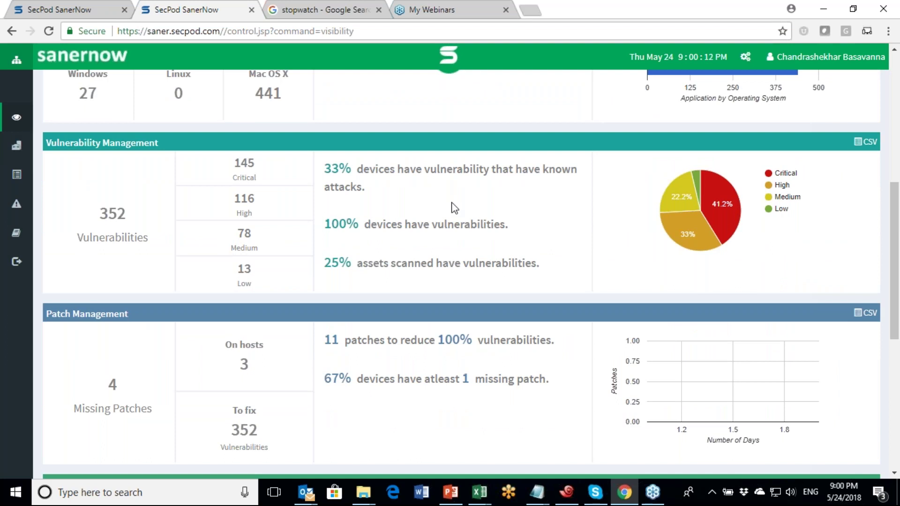
{"action": "scroll", "coordinate": [454, 207], "scroll_direction": "down", "scroll_amount": 8}
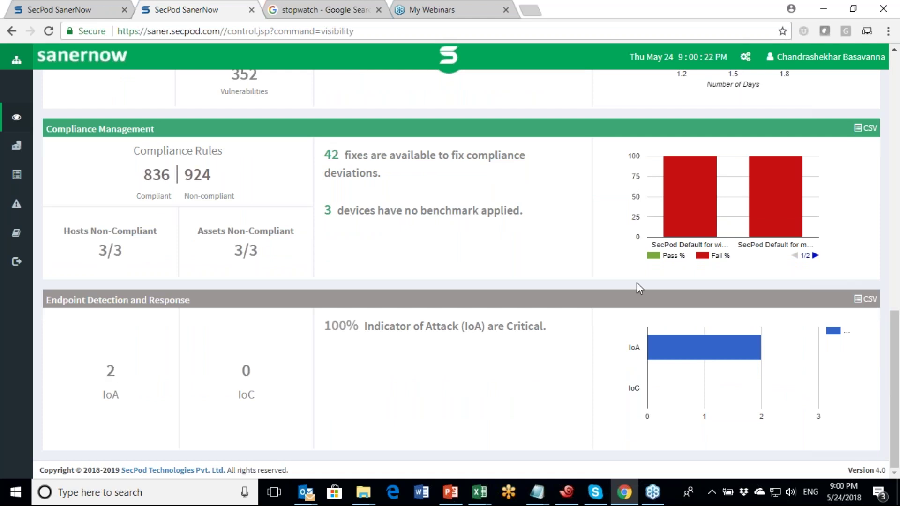
{"action": "scroll", "coordinate": [396, 330], "scroll_direction": "up", "scroll_amount": 15}
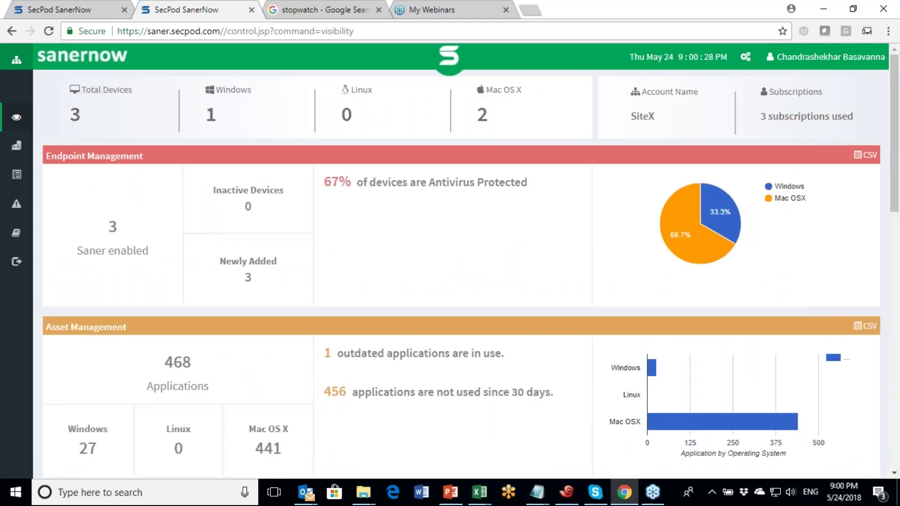
{"action": "mouse_move", "coordinate": [450, 61]}
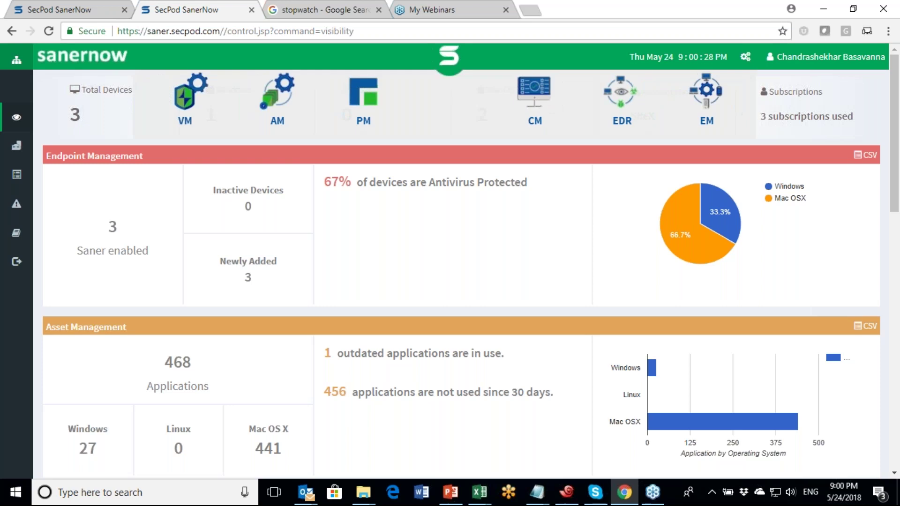
{"action": "left_click", "coordinate": [185, 116]}
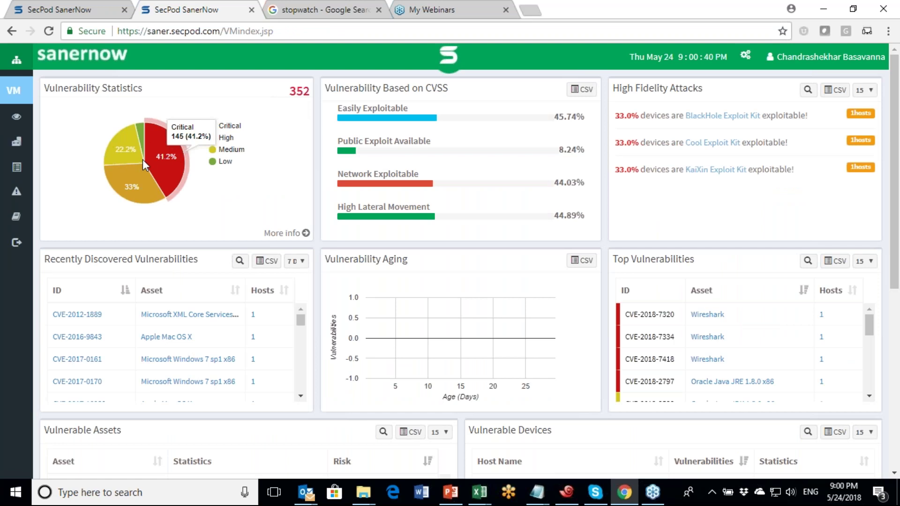
{"action": "mouse_move", "coordinate": [150, 173]}
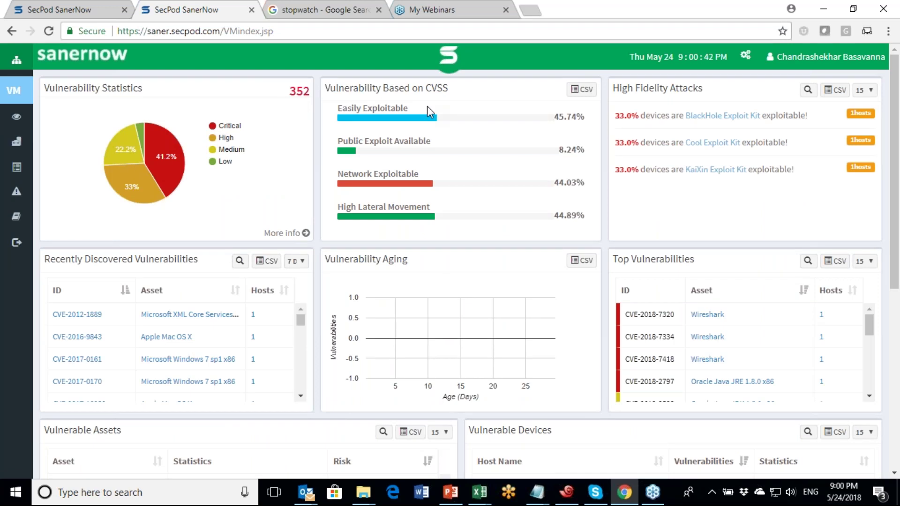
{"action": "double_click", "coordinate": [439, 90]}
{"action": "left_click", "coordinate": [426, 88]}
{"action": "double_click", "coordinate": [562, 117]}
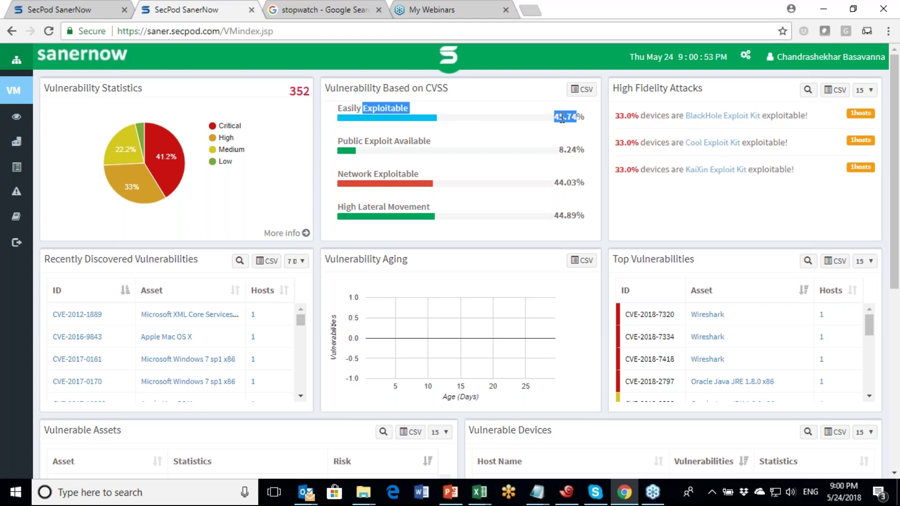
{"action": "left_click", "coordinate": [533, 105]}
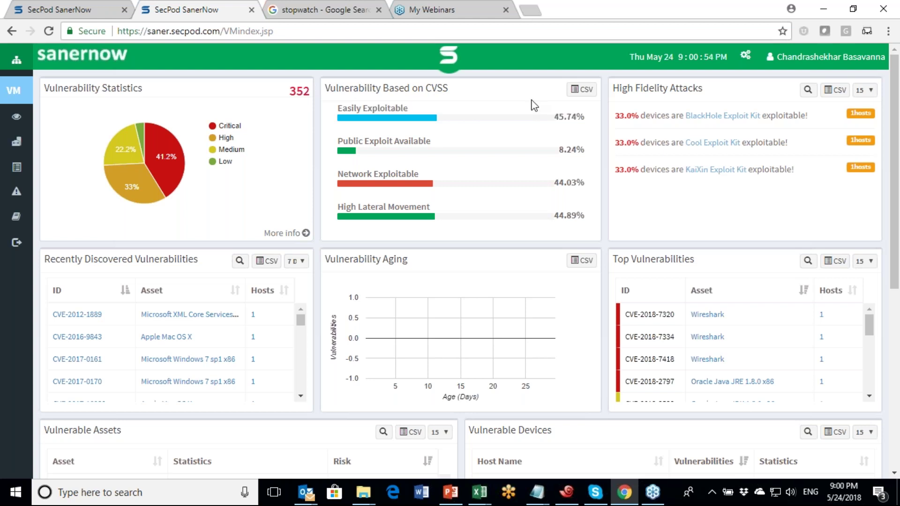
{"action": "double_click", "coordinate": [570, 150]}
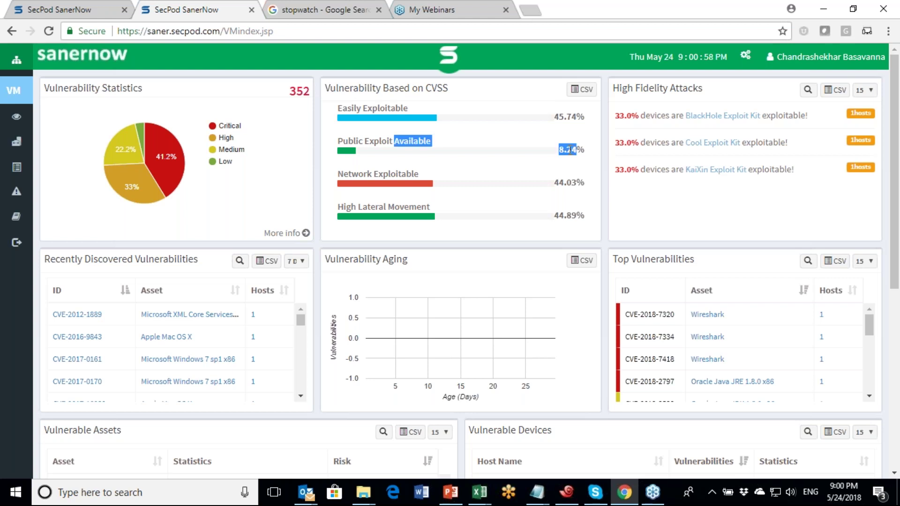
{"action": "double_click", "coordinate": [561, 183]}
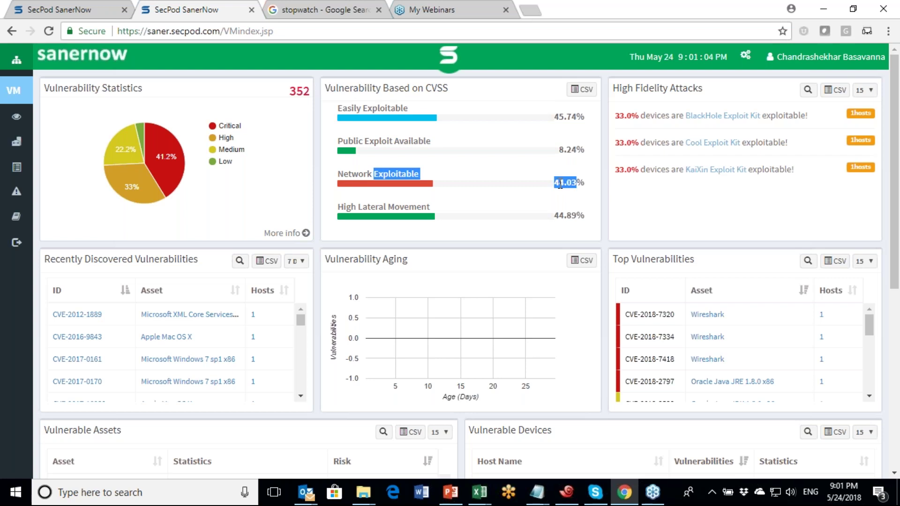
{"action": "left_click_drag", "start_coordinate": [564, 216], "coordinate": [567, 215]}
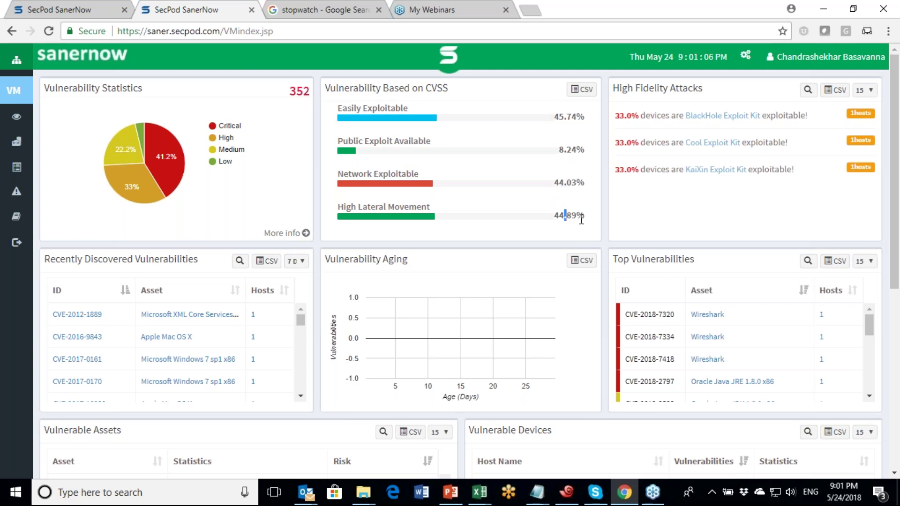
{"action": "left_click", "coordinate": [586, 219]}
{"action": "double_click", "coordinate": [661, 88]}
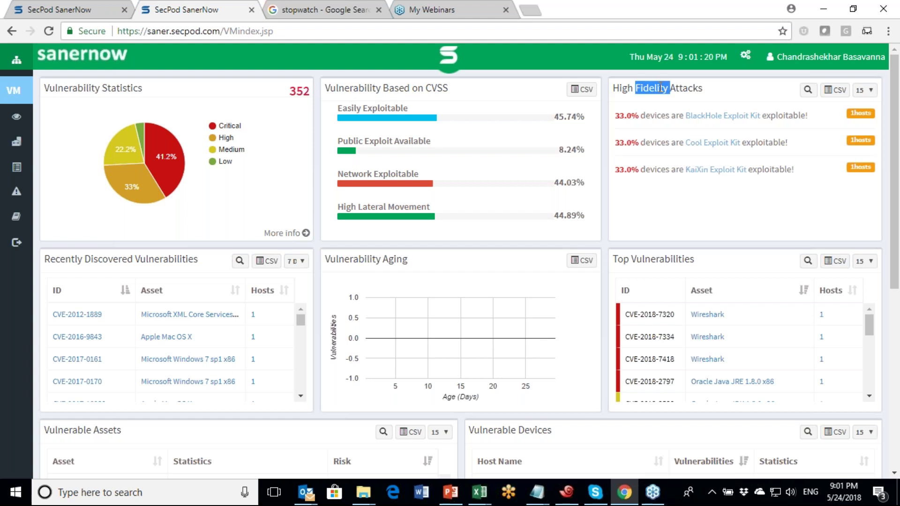
{"action": "left_click", "coordinate": [727, 95]}
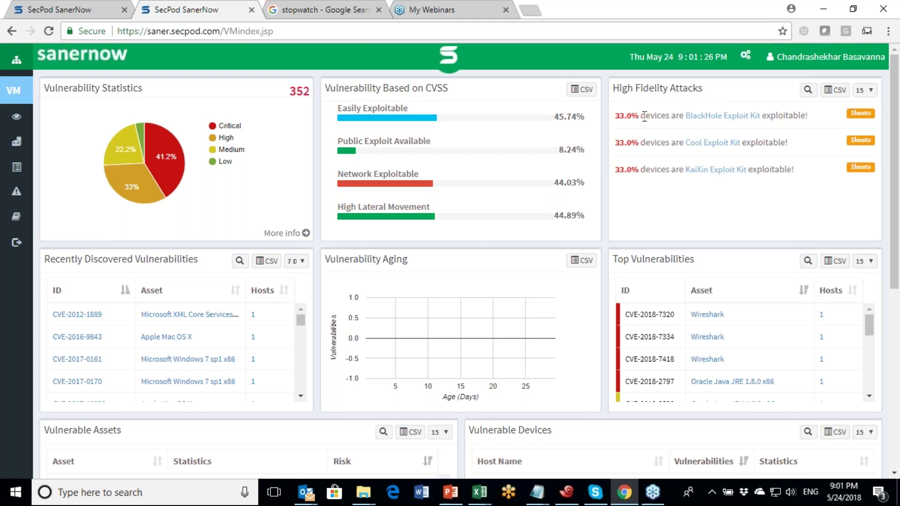
{"action": "double_click", "coordinate": [625, 120]}
Step: Open MVE-000021 under BlackHole Exploit Kit and review its CVE-2012-1889, High risk, Remote Code Execution details
{"action": "left_click", "coordinate": [732, 123]}
{"action": "left_click", "coordinate": [645, 122]}
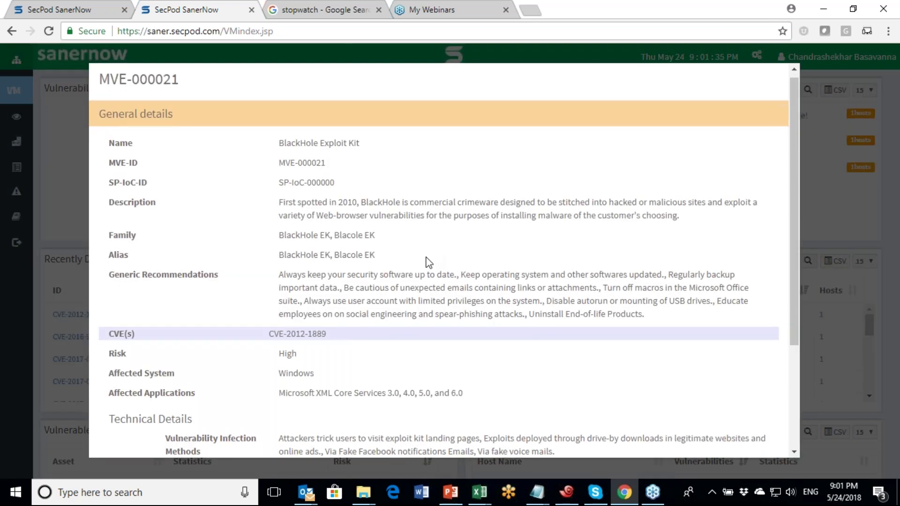
{"action": "scroll", "coordinate": [398, 263], "scroll_direction": "down", "scroll_amount": 2}
{"action": "triple_click", "coordinate": [308, 263]}
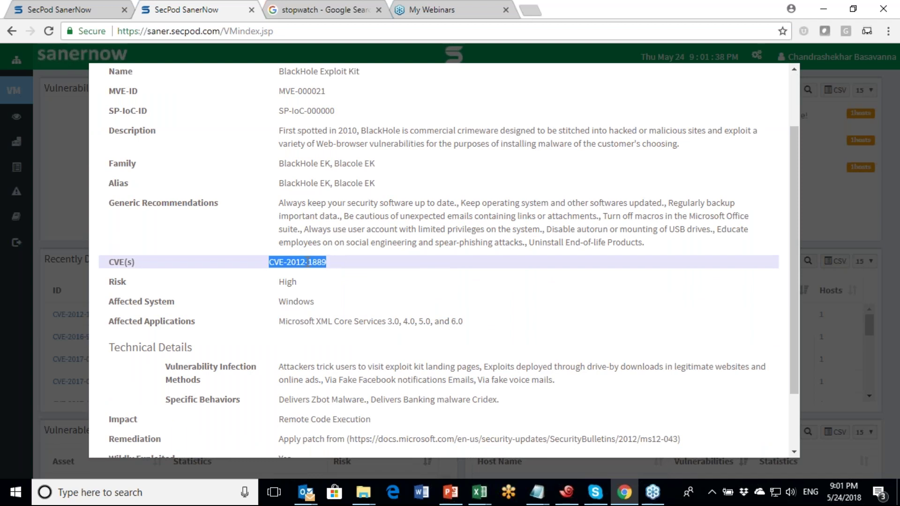
{"action": "scroll", "coordinate": [310, 263], "scroll_direction": "down", "scroll_amount": 3}
{"action": "scroll", "coordinate": [310, 263], "scroll_direction": "up", "scroll_amount": 5}
{"action": "scroll", "coordinate": [346, 345], "scroll_direction": "down", "scroll_amount": 3}
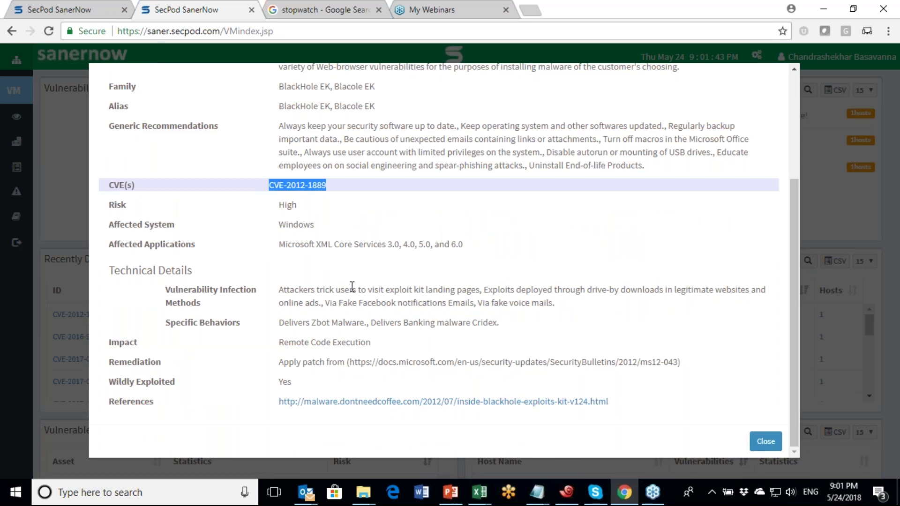
{"action": "scroll", "coordinate": [352, 286], "scroll_direction": "up", "scroll_amount": 3}
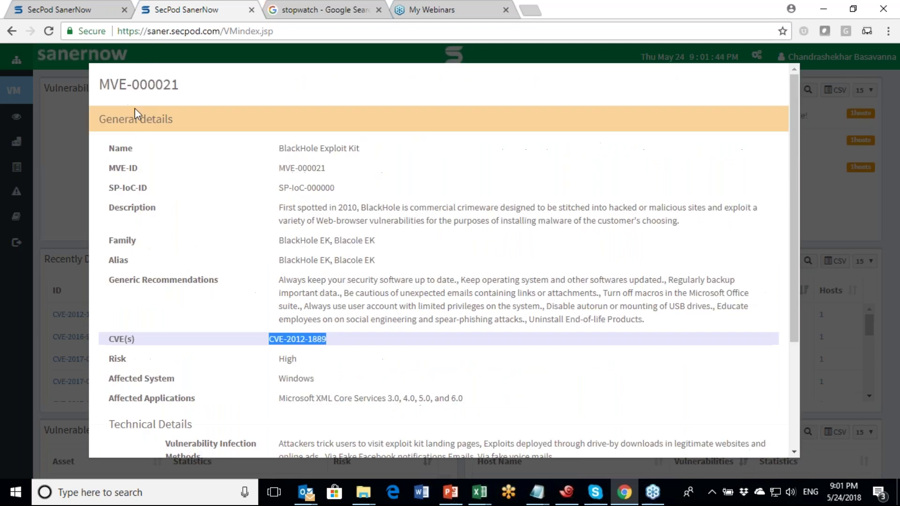
{"action": "left_click", "coordinate": [849, 202]}
Step: Close the MVE-000021 BlackHole Exploit Kit details and bring up the VM/AM/PM/CM/EDR/EM module switcher
{"action": "left_click", "coordinate": [848, 197]}
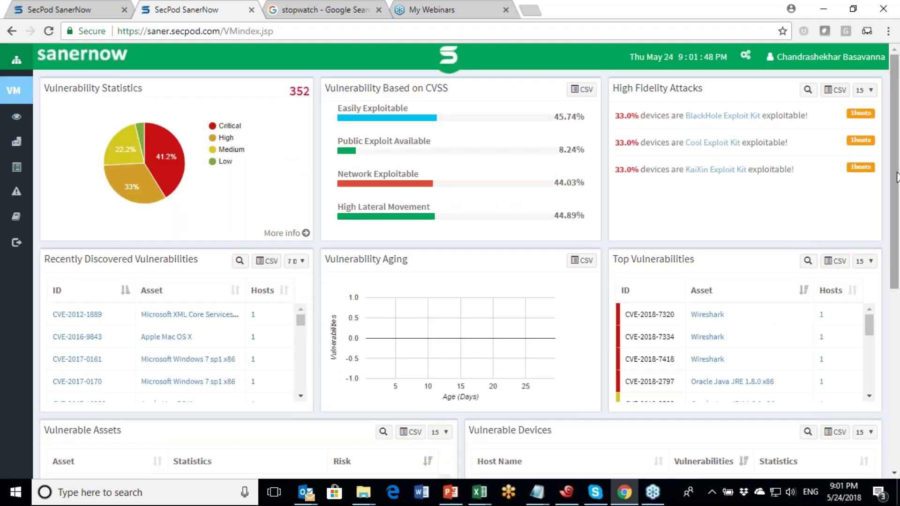
{"action": "left_click_drag", "start_coordinate": [896, 181], "coordinate": [898, 361]}
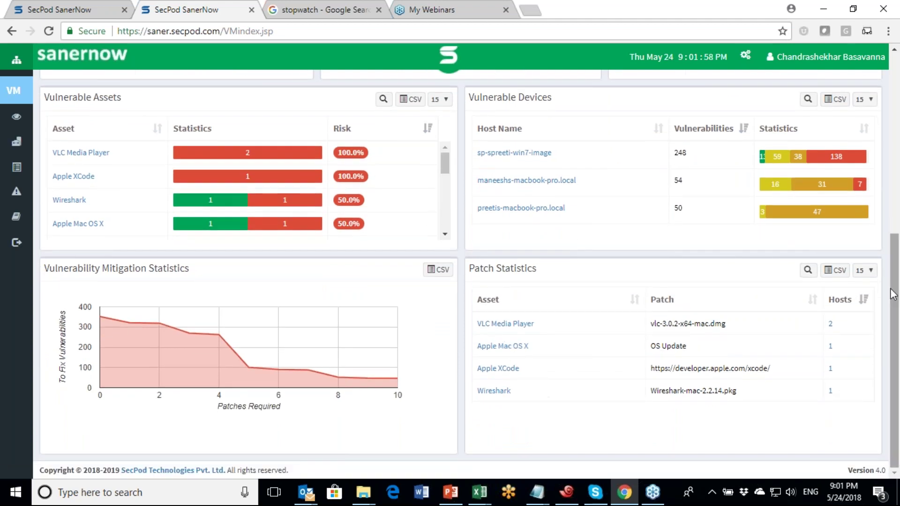
{"action": "left_click_drag", "start_coordinate": [897, 299], "coordinate": [897, 119]}
{"action": "left_click", "coordinate": [454, 57]}
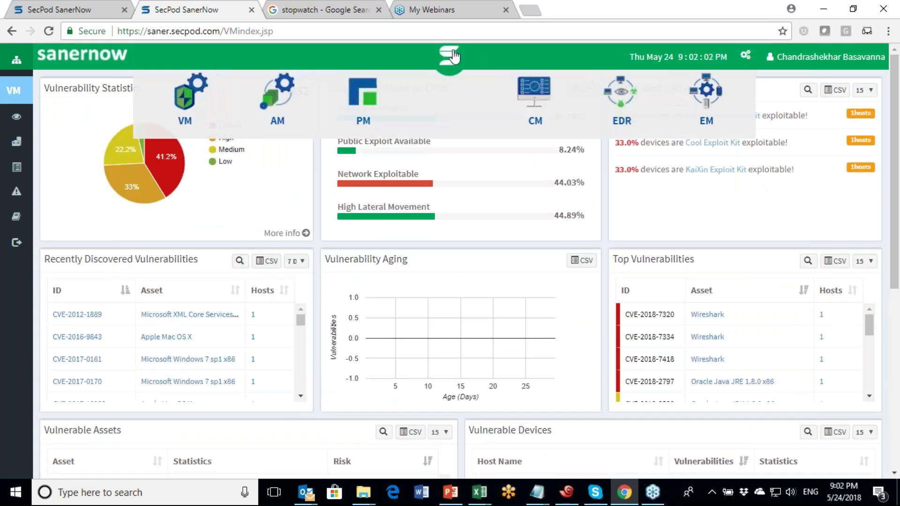
Step: In Patch Management, expand the full Missing Patches list and tick the Oracle Java JRE 1.8.0 x86 patch
{"action": "left_click", "coordinate": [367, 105]}
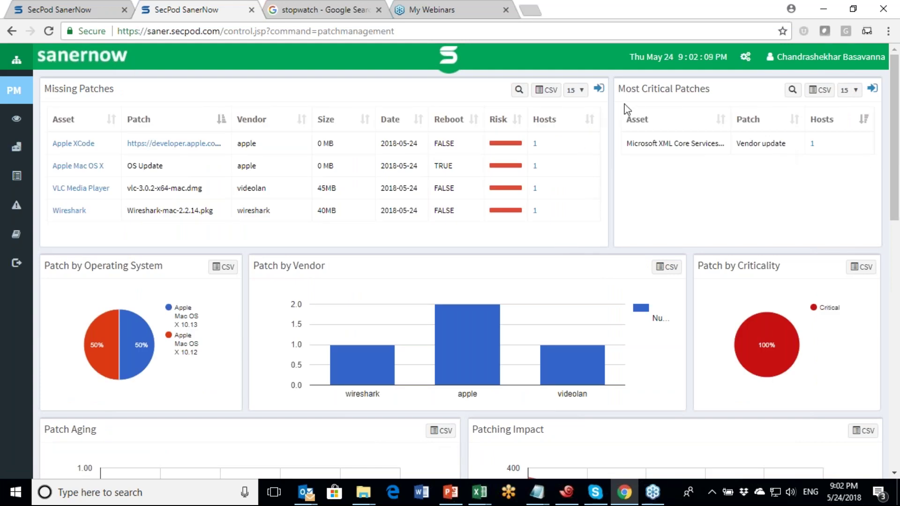
{"action": "left_click_drag", "start_coordinate": [896, 156], "coordinate": [898, 219]}
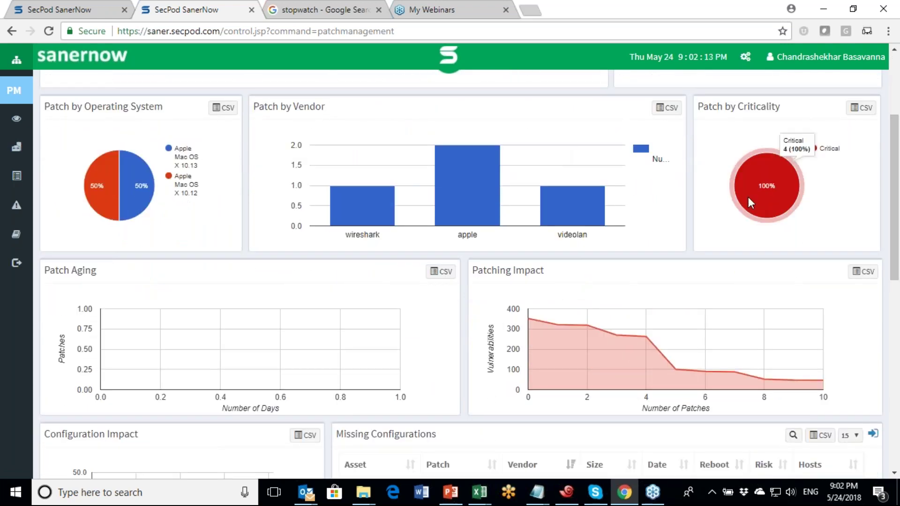
{"action": "mouse_move", "coordinate": [452, 186]}
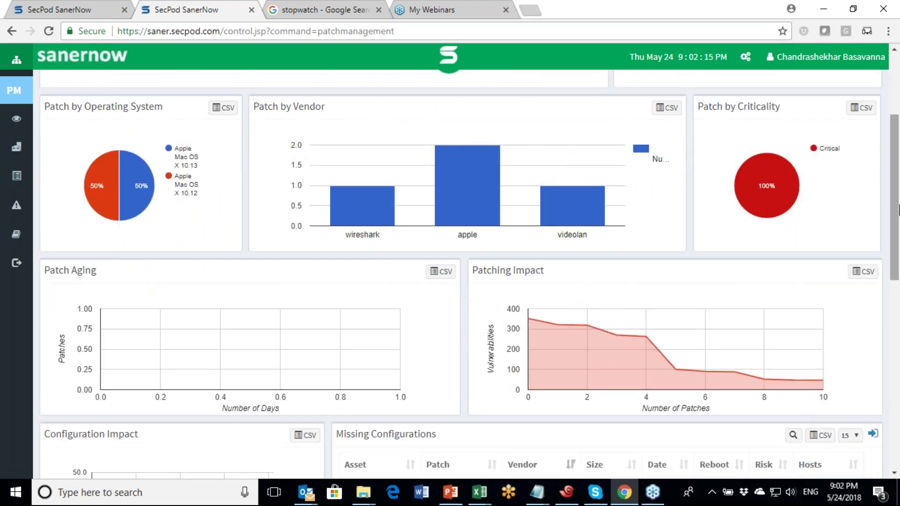
{"action": "left_click_drag", "start_coordinate": [897, 214], "coordinate": [896, 215]}
{"action": "left_click_drag", "start_coordinate": [896, 215], "coordinate": [893, 120]}
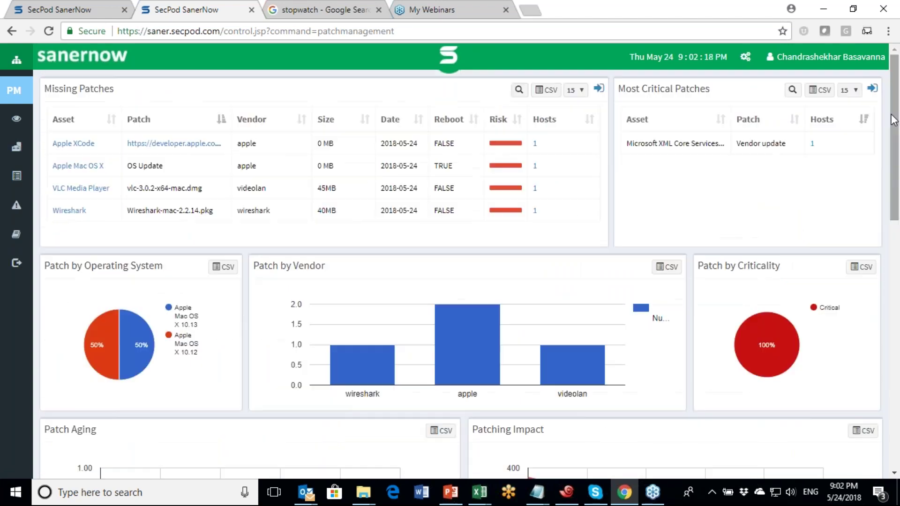
{"action": "left_click", "coordinate": [599, 89]}
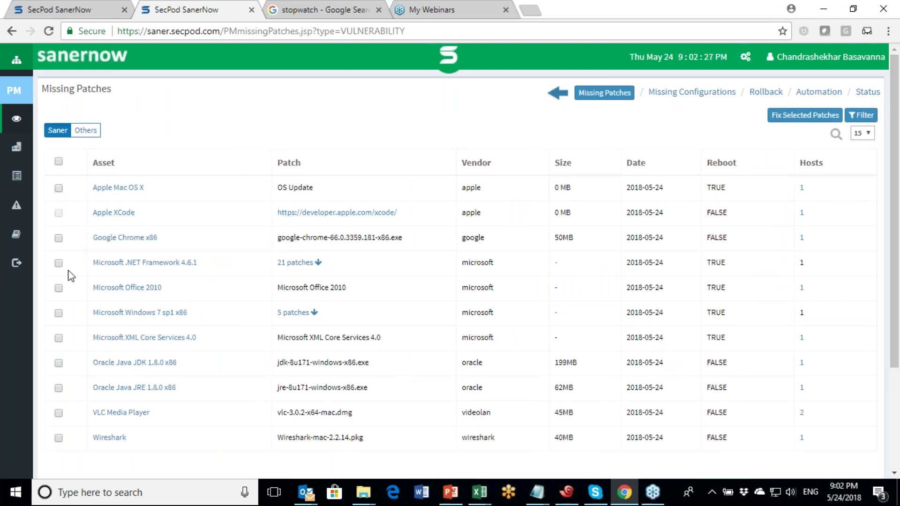
{"action": "left_click", "coordinate": [59, 388]}
{"action": "left_click", "coordinate": [786, 118]}
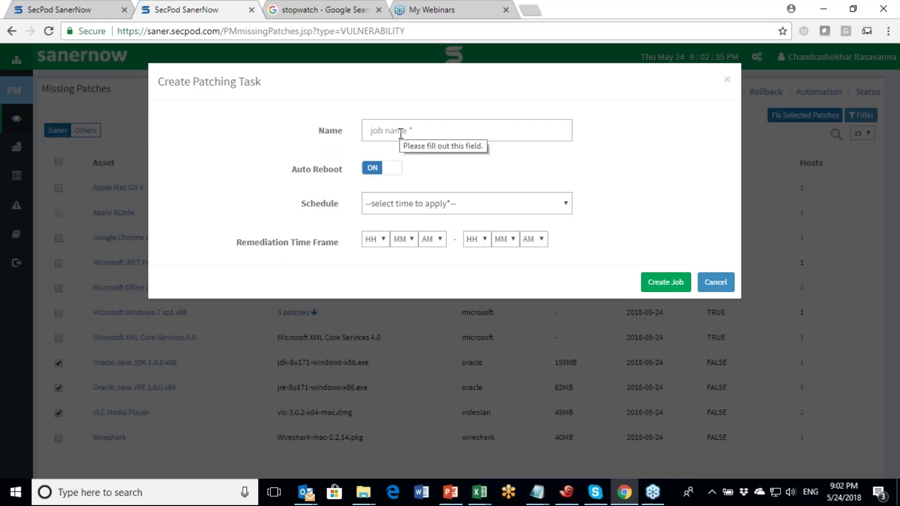
{"action": "left_click", "coordinate": [401, 132]}
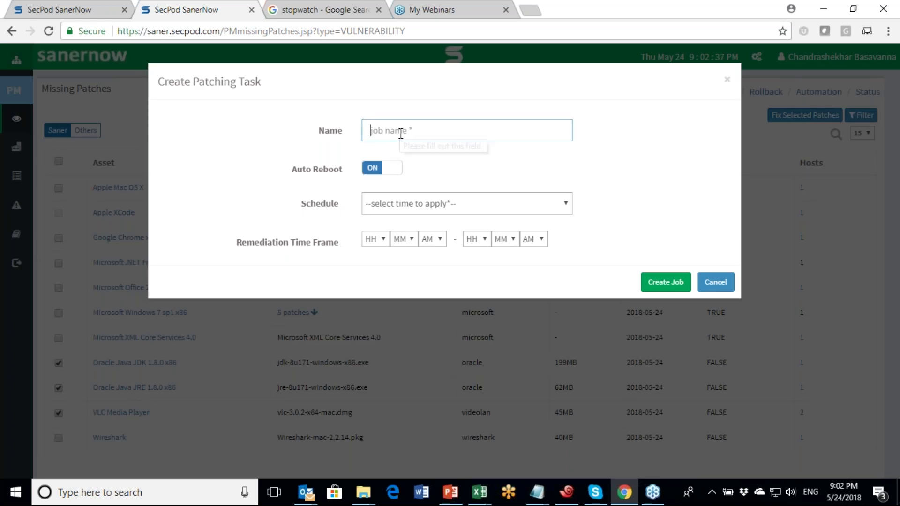
{"action": "left_click", "coordinate": [407, 210]}
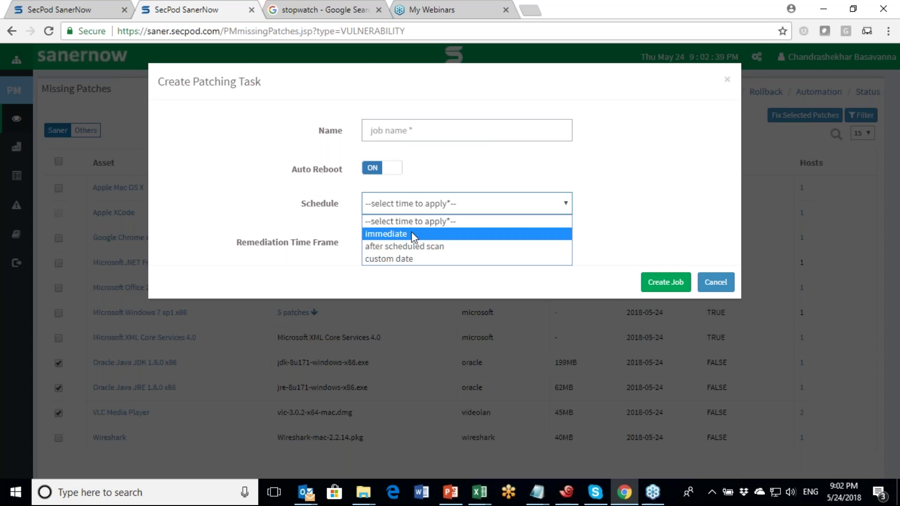
{"action": "left_click", "coordinate": [500, 209]}
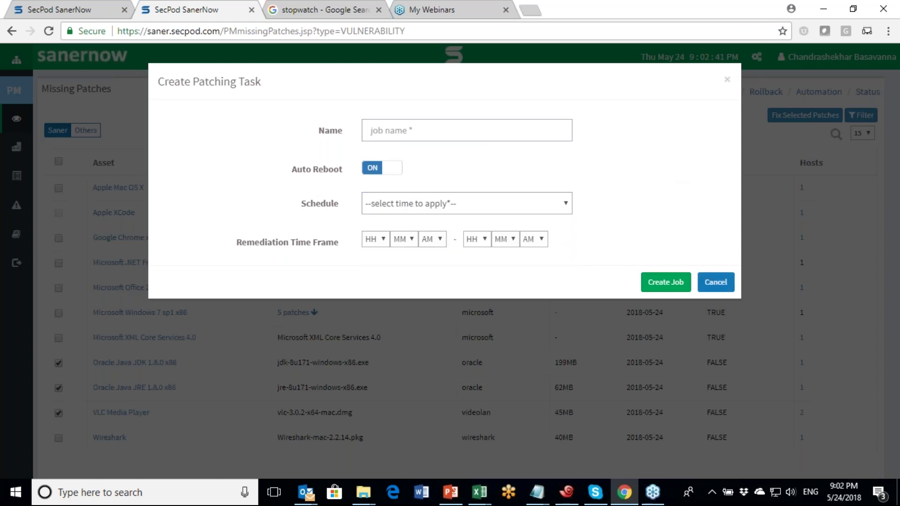
{"action": "left_click", "coordinate": [716, 282]}
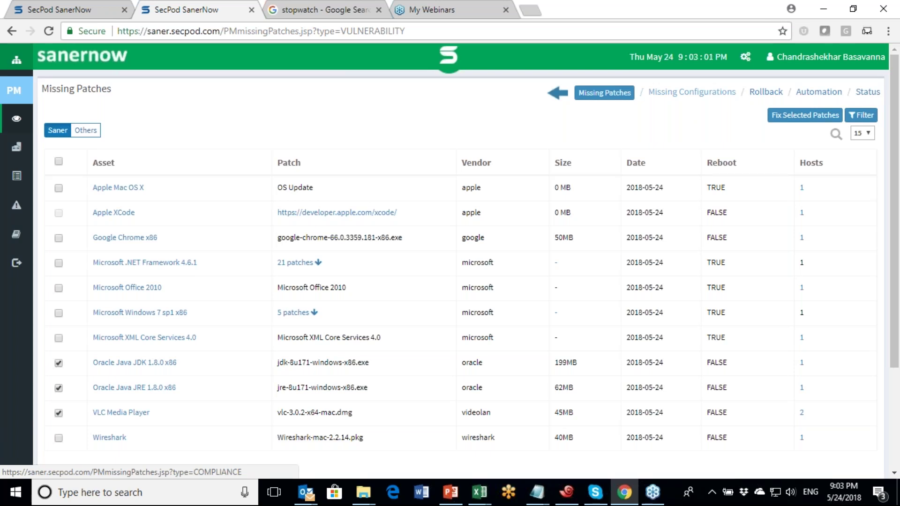
Step: View the Installed Patches available for rollback, then go back to the previous page
{"action": "left_click", "coordinate": [766, 92]}
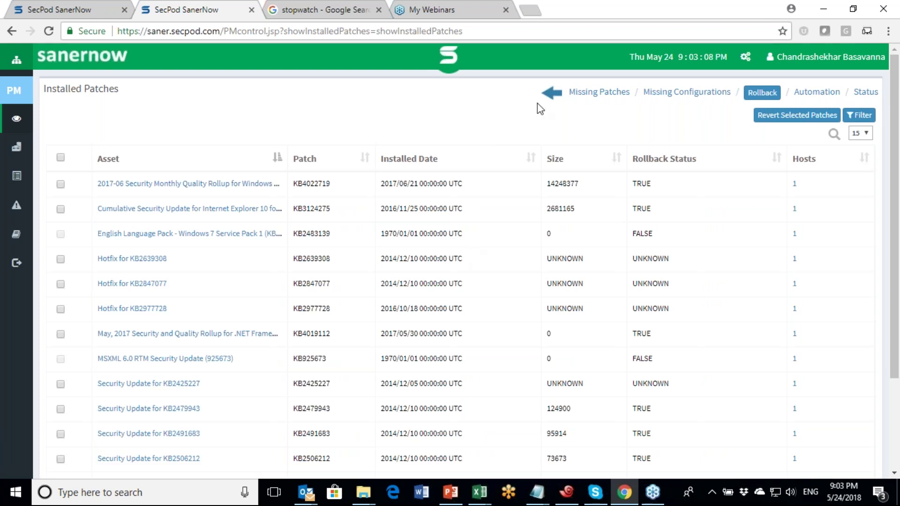
{"action": "left_click", "coordinate": [553, 98]}
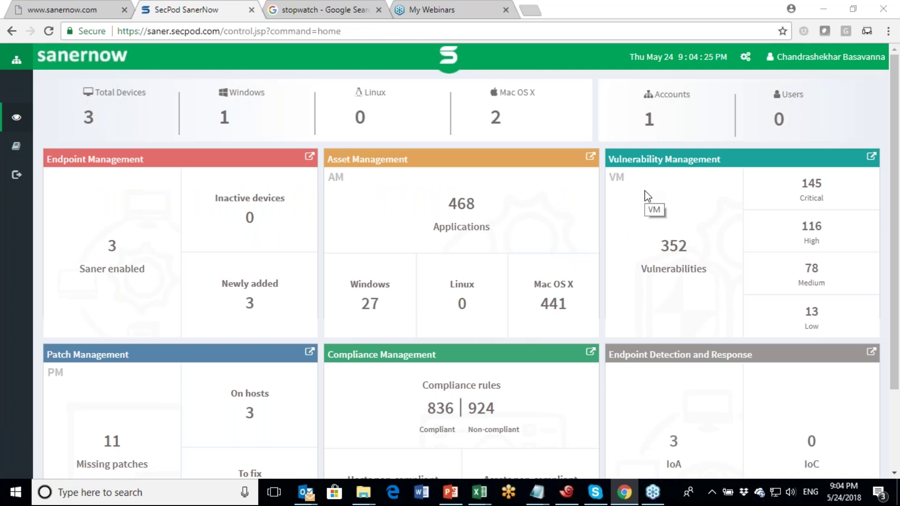
Step: Open and cancel the Provision Saner Deployment form, view the device visibility overview, then switch to AM
{"action": "left_click", "coordinate": [650, 117]}
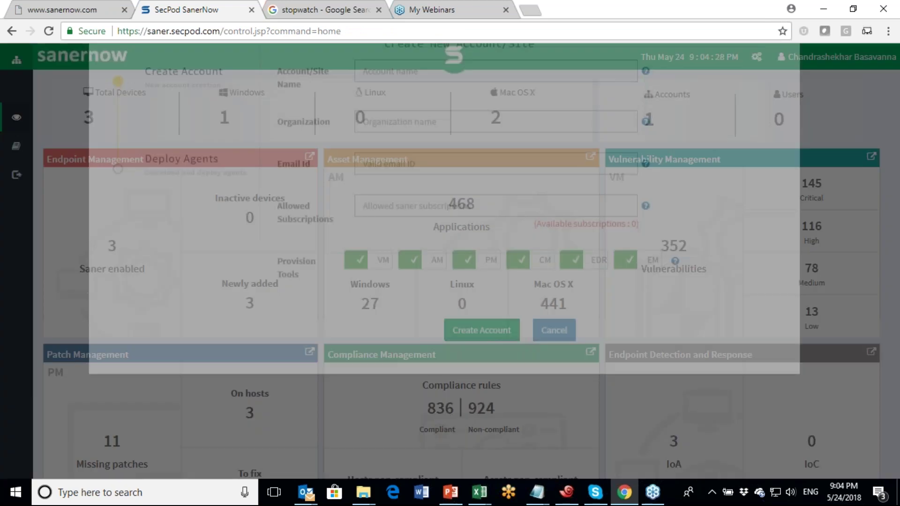
{"action": "left_click", "coordinate": [555, 400]}
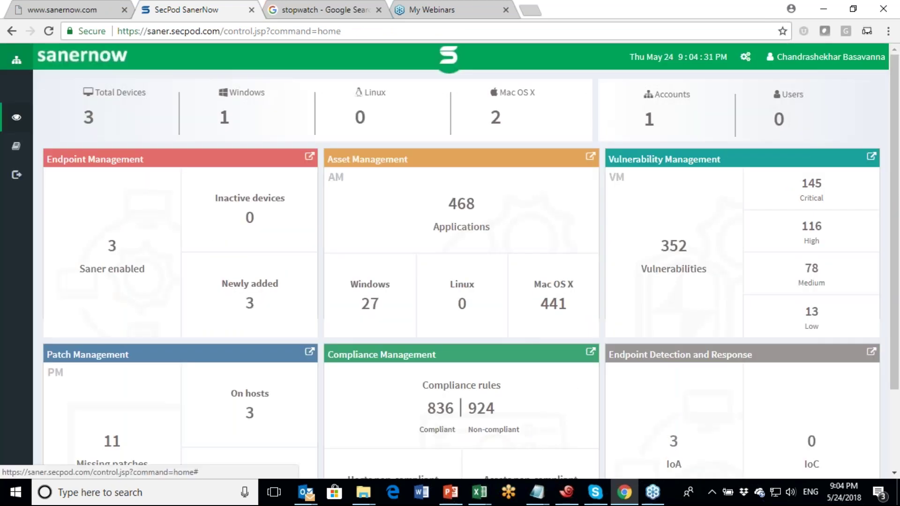
{"action": "left_click", "coordinate": [367, 168]}
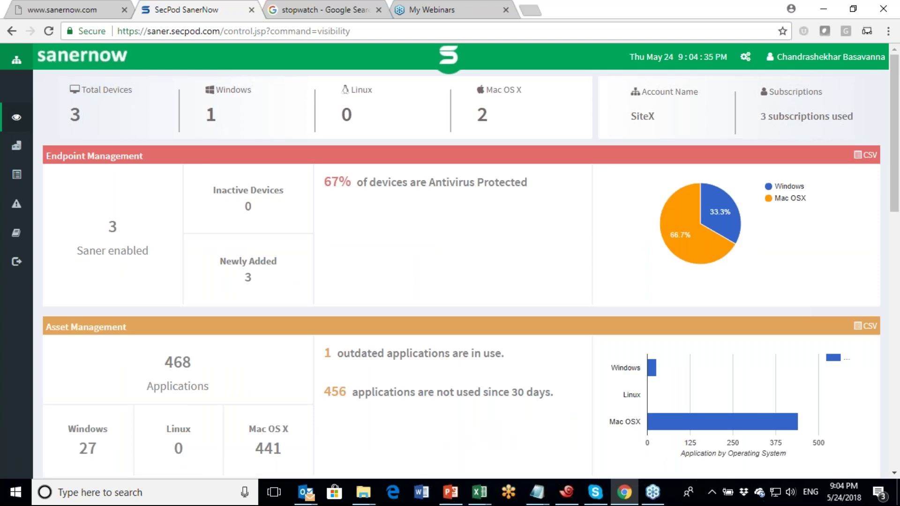
{"action": "mouse_move", "coordinate": [454, 65]}
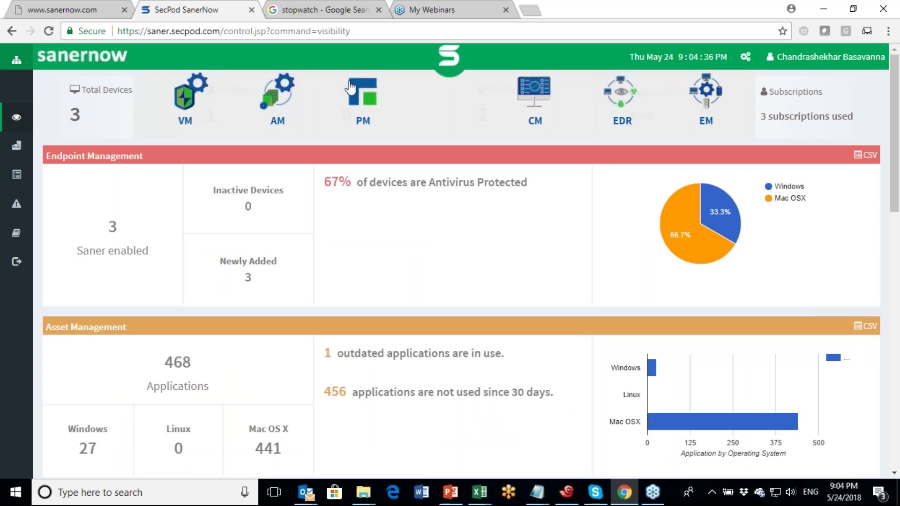
{"action": "left_click", "coordinate": [278, 101]}
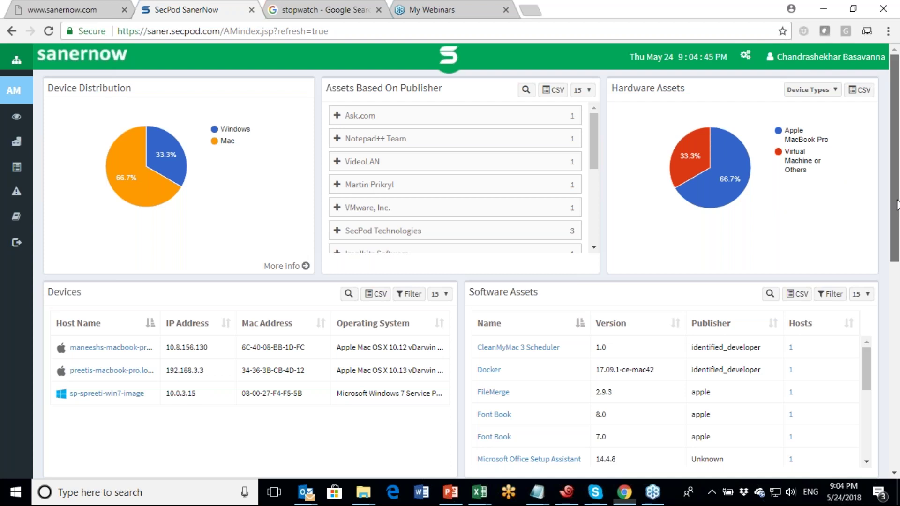
Step: Scroll down the Asset Management dashboard to reach the Licenses panel
{"action": "left_click_drag", "start_coordinate": [897, 205], "coordinate": [899, 275]}
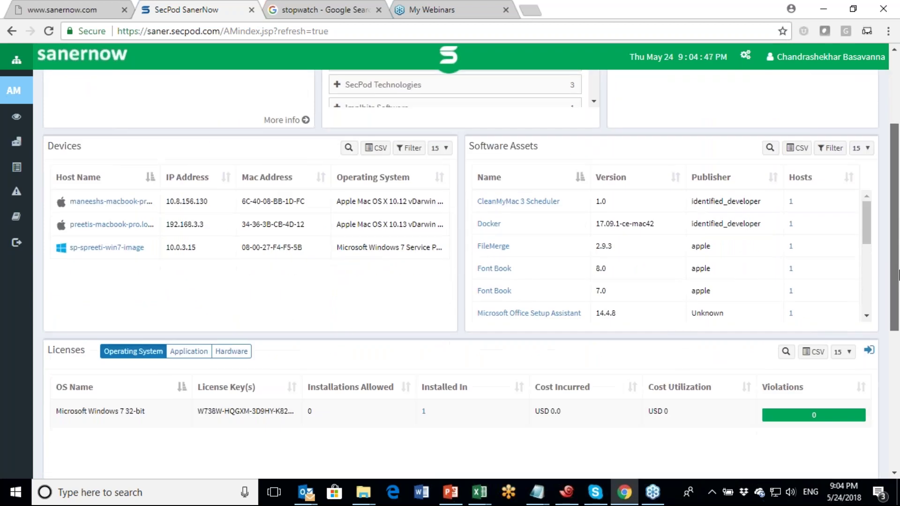
{"action": "scroll", "coordinate": [186, 246], "scroll_direction": "down", "scroll_amount": 4}
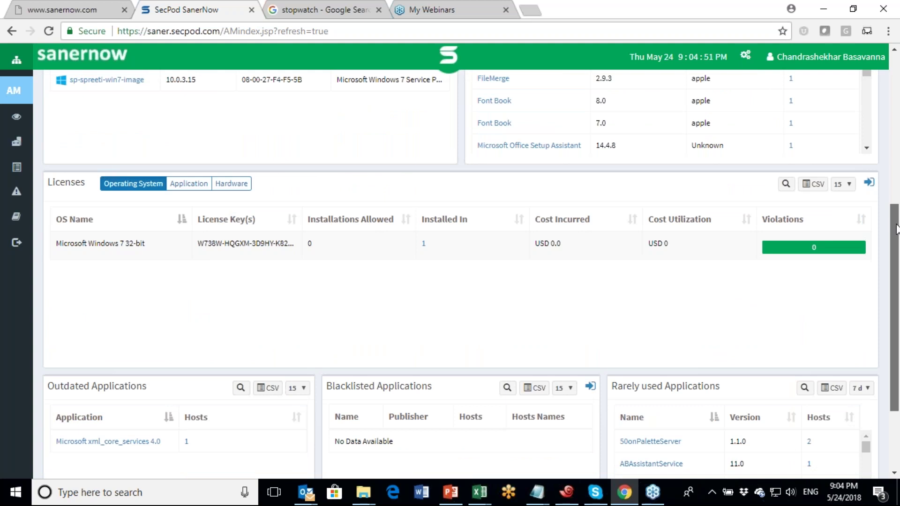
{"action": "left_click_drag", "start_coordinate": [897, 229], "coordinate": [897, 242]}
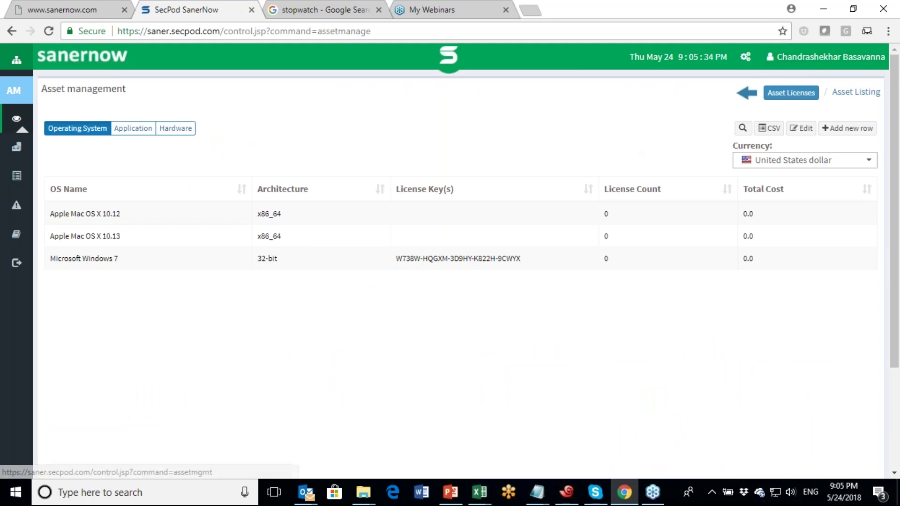
Step: Return from Asset Licenses to the Asset Management dashboard and scroll through its panels back to the top
{"action": "left_click", "coordinate": [746, 93]}
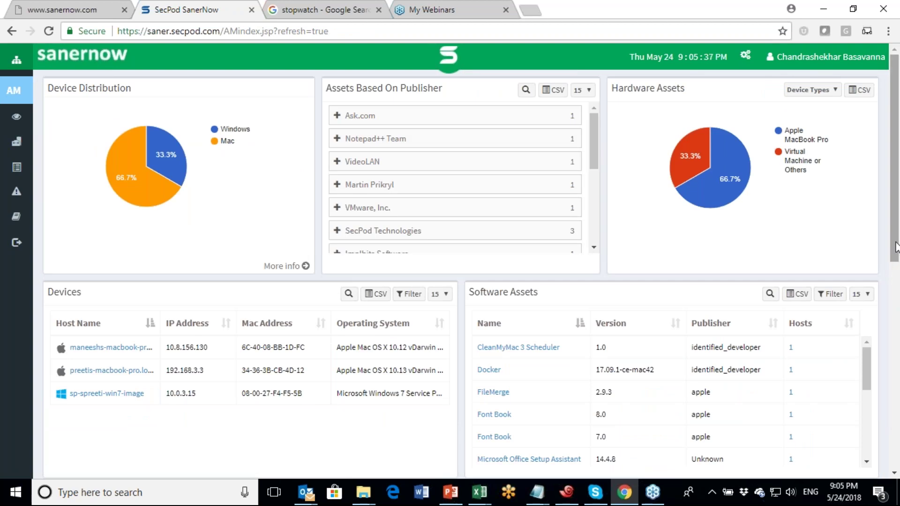
{"action": "left_click_drag", "start_coordinate": [897, 240], "coordinate": [898, 433]}
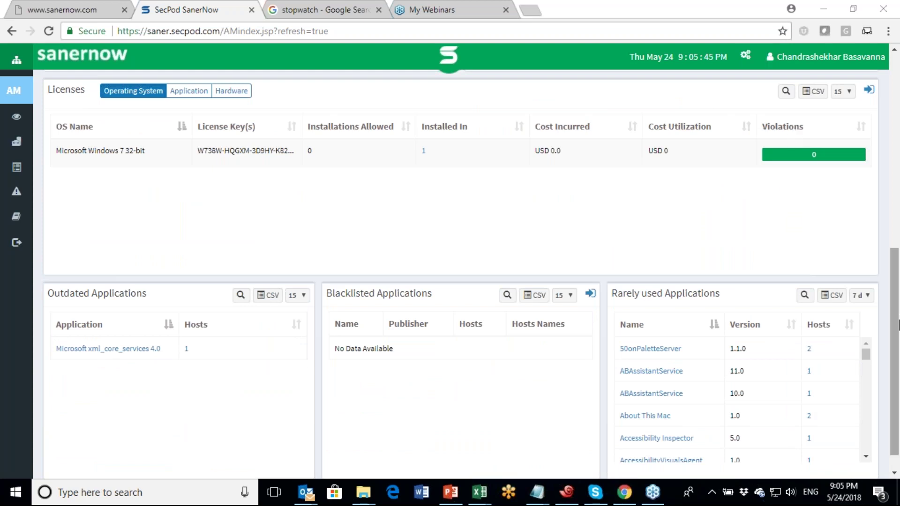
{"action": "left_click", "coordinate": [898, 328]}
{"action": "scroll", "coordinate": [847, 324], "scroll_direction": "down", "scroll_amount": 1}
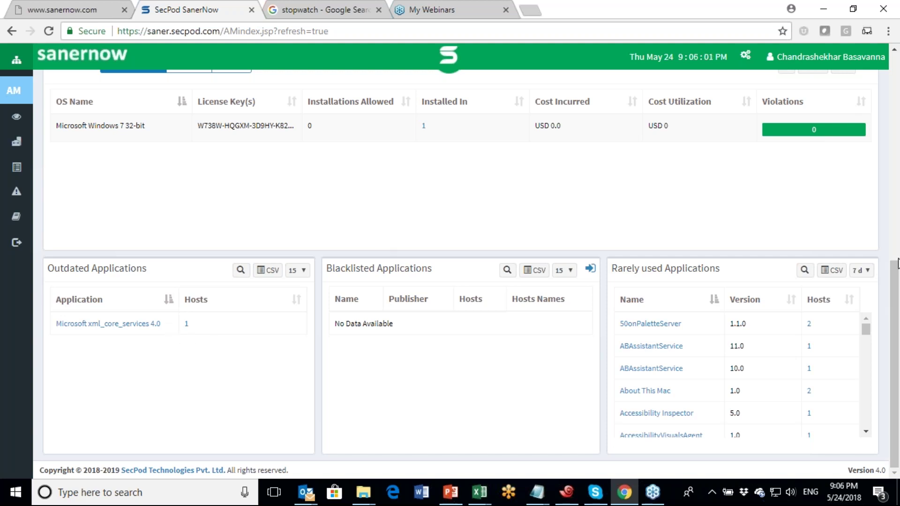
{"action": "left_click_drag", "start_coordinate": [897, 287], "coordinate": [893, 80]}
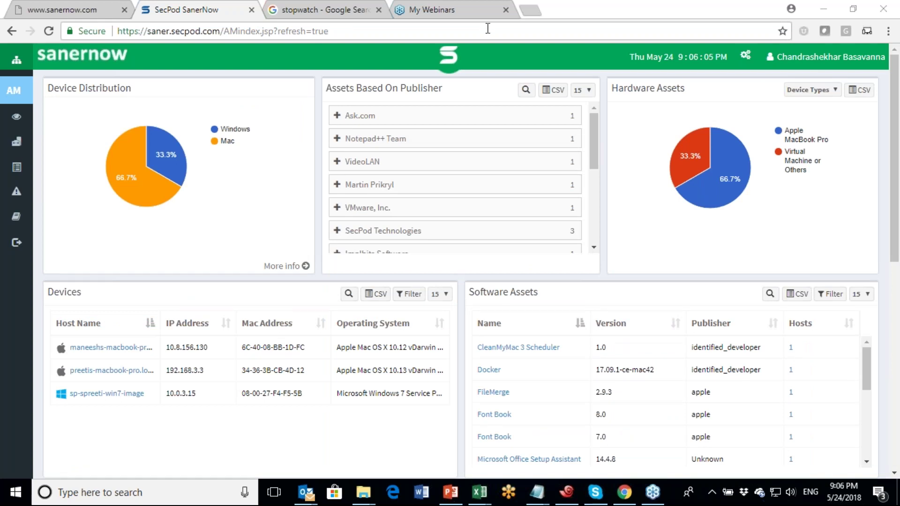
{"action": "left_click", "coordinate": [624, 492]}
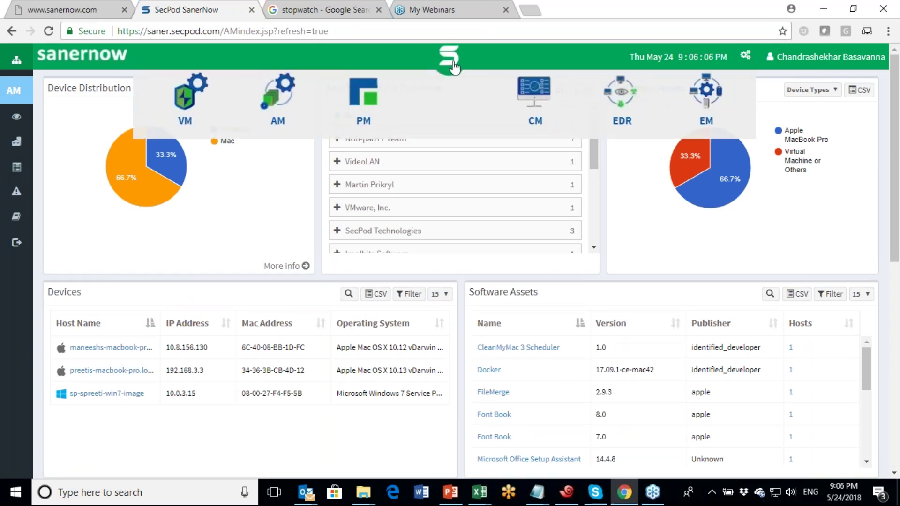
Step: Switch to Endpoint Management and open the Endpoint Protection Software check from Checks
{"action": "left_click", "coordinate": [707, 97]}
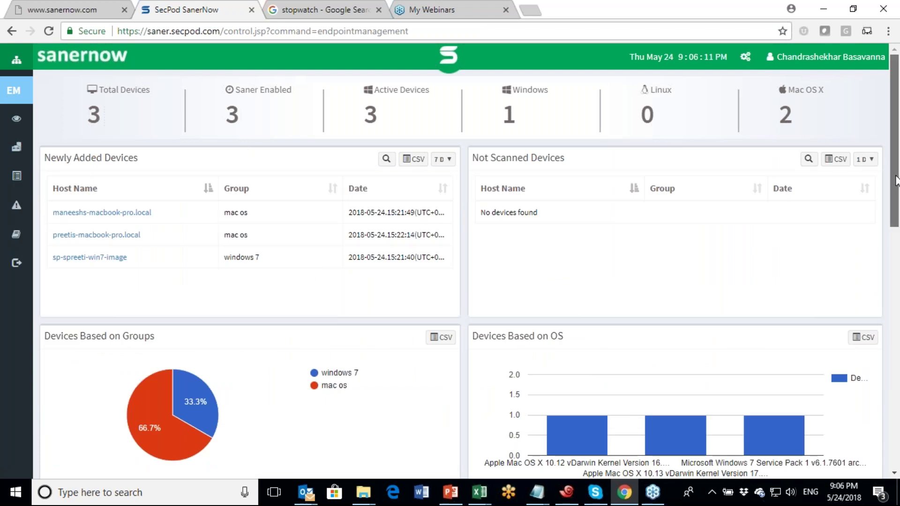
{"action": "left_click_drag", "start_coordinate": [895, 180], "coordinate": [898, 386]}
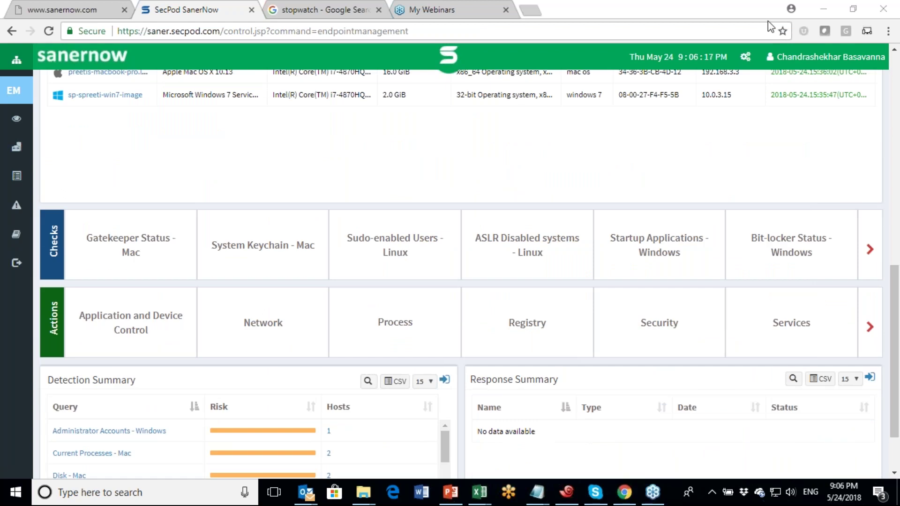
{"action": "left_click", "coordinate": [349, 302]}
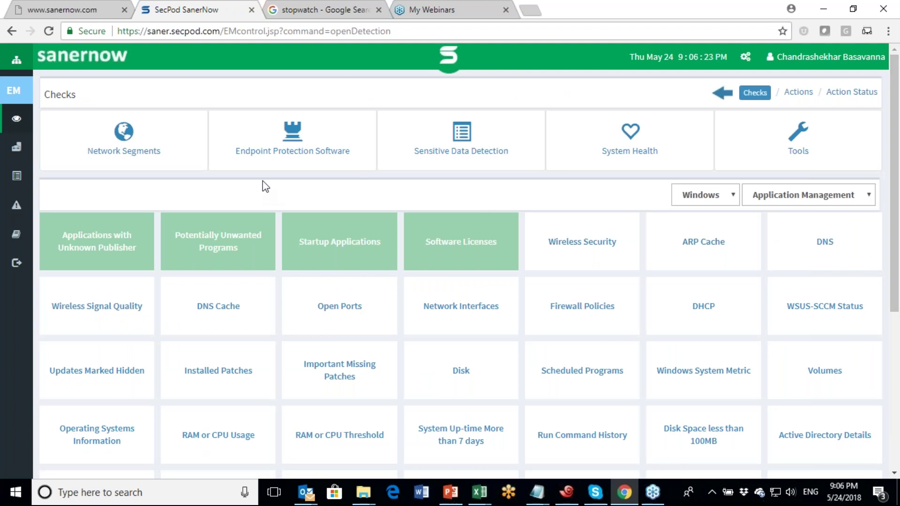
{"action": "left_click", "coordinate": [283, 159]}
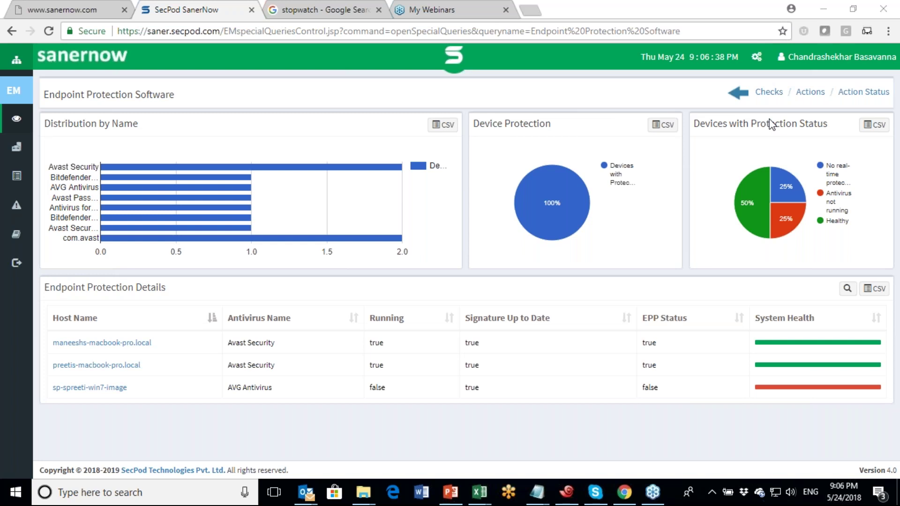
Step: Open the System Health check results, then return to the Checks overview
{"action": "left_click", "coordinate": [738, 93]}
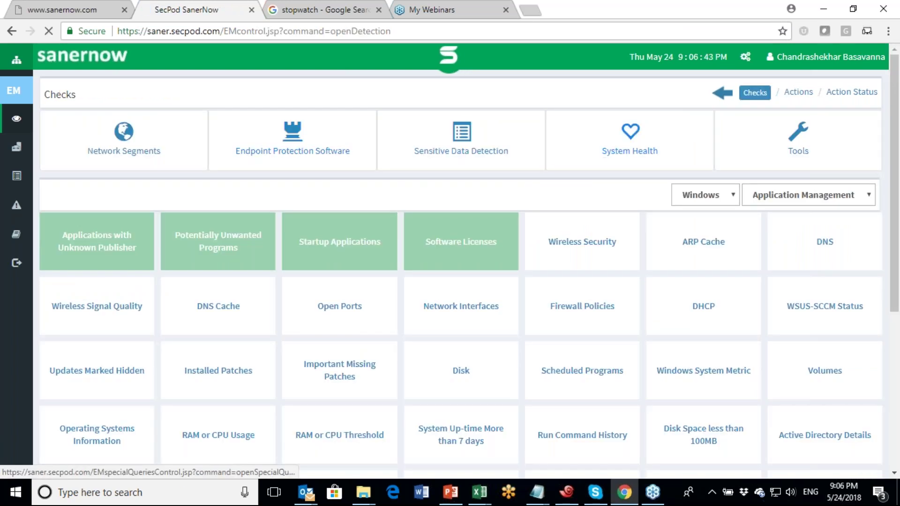
{"action": "left_click", "coordinate": [630, 136]}
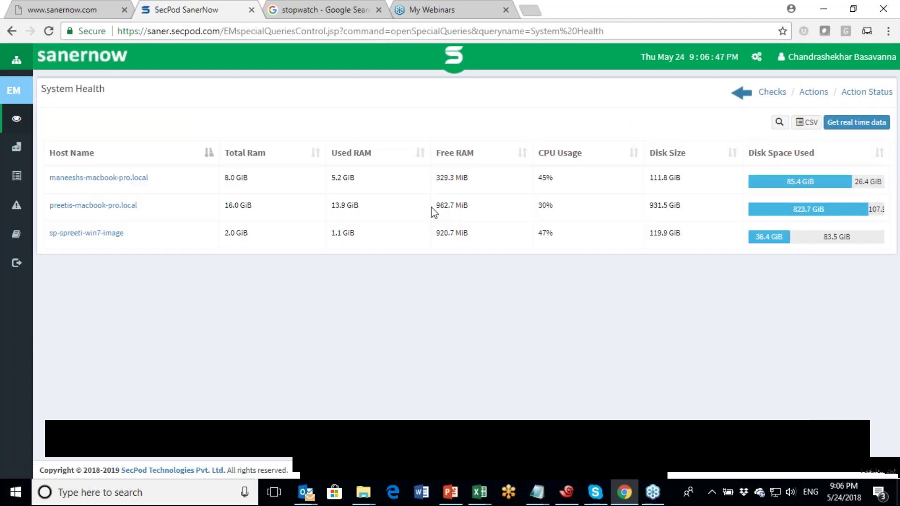
{"action": "left_click", "coordinate": [741, 93]}
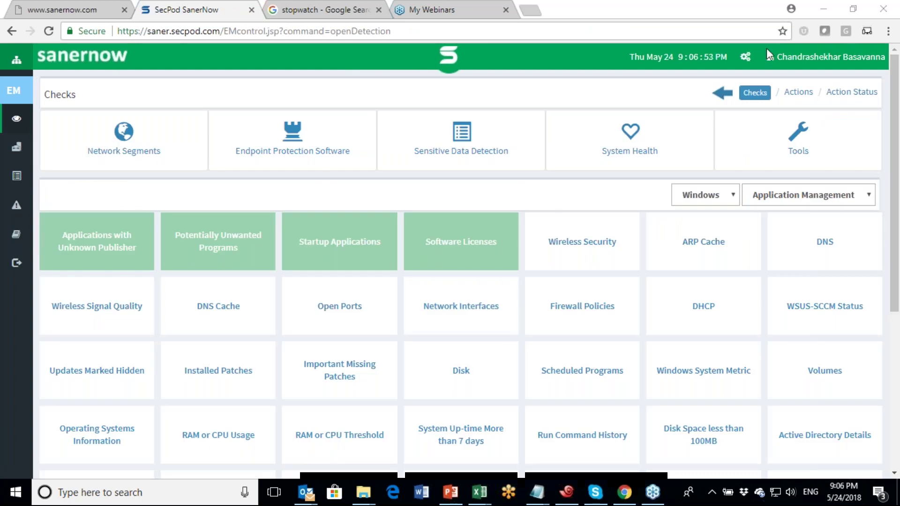
Step: Filter the Windows checks to the Network Management category
{"action": "left_click", "coordinate": [708, 199]}
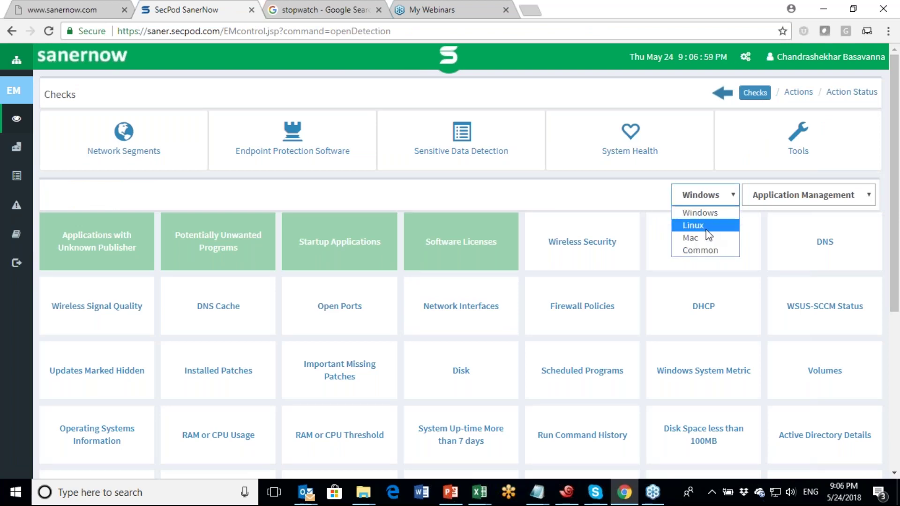
{"action": "left_click", "coordinate": [809, 203]}
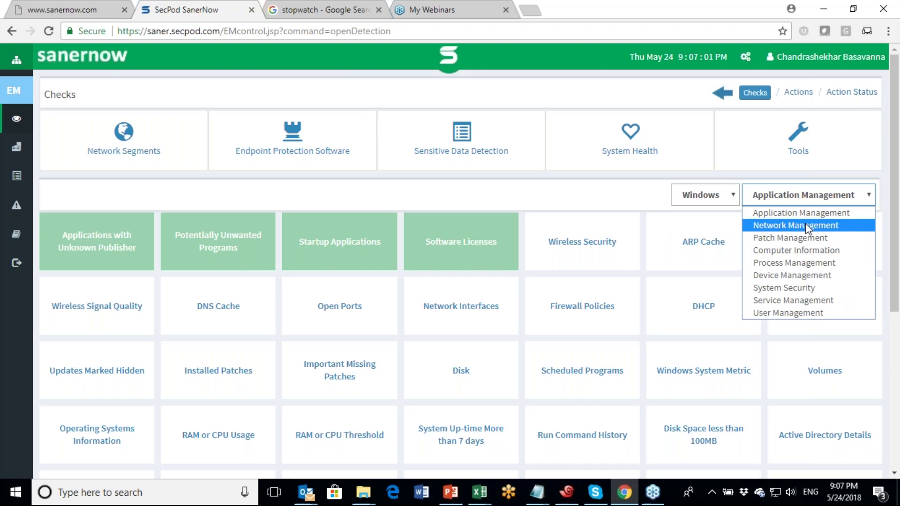
{"action": "left_click", "coordinate": [805, 225]}
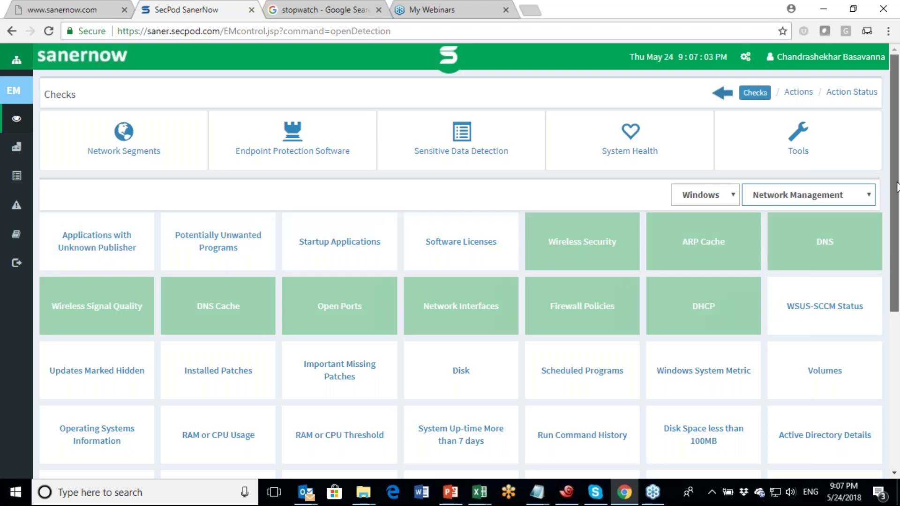
{"action": "scroll", "coordinate": [897, 188], "scroll_direction": "down", "scroll_amount": 1}
{"action": "left_click", "coordinate": [750, 140]}
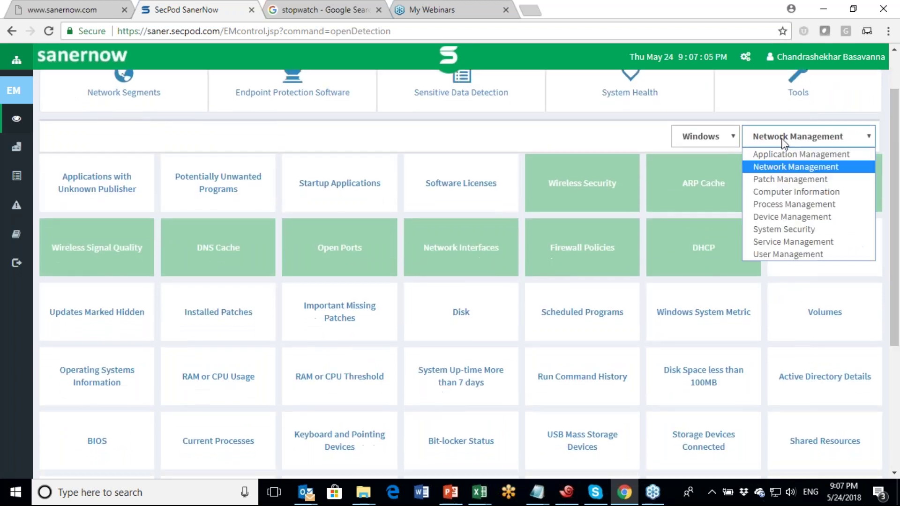
{"action": "left_click", "coordinate": [479, 134]}
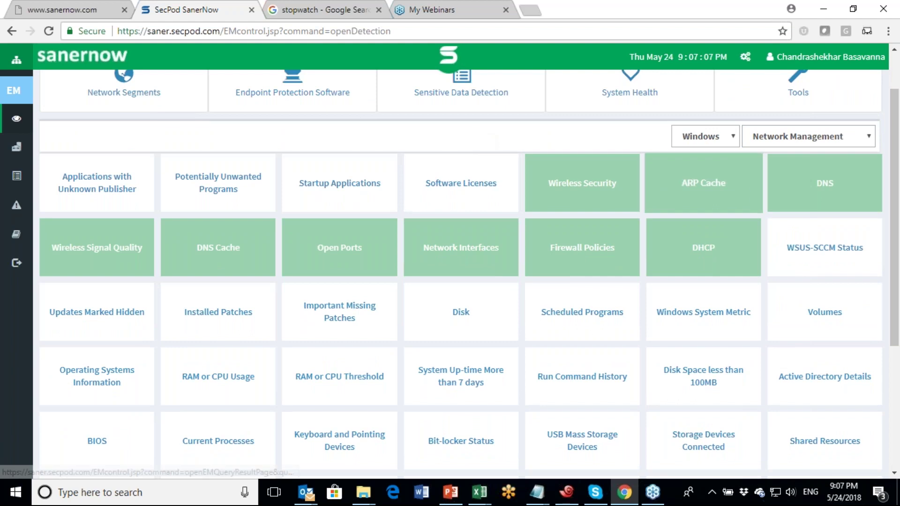
Step: Open the DNS - Windows check, scroll to its two DNS server IPs, and return to Checks
{"action": "left_click", "coordinate": [809, 199]}
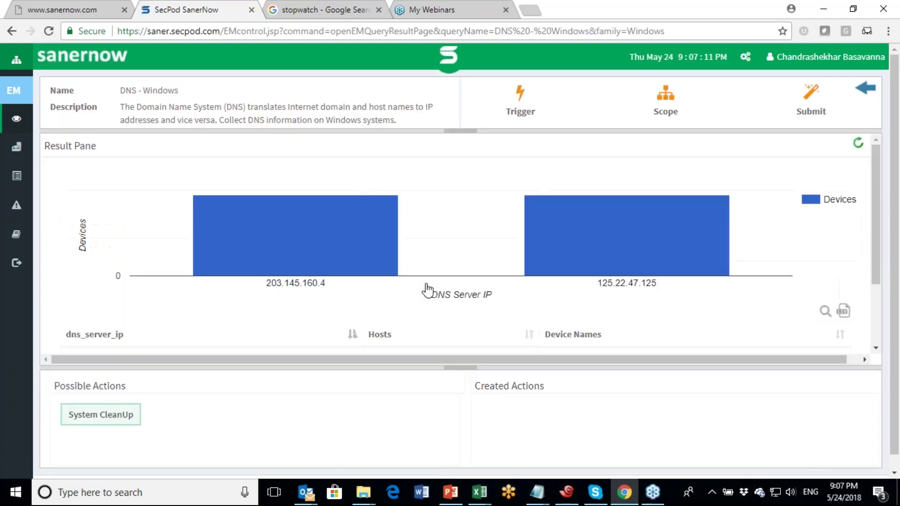
{"action": "scroll", "coordinate": [898, 248], "scroll_direction": "down", "scroll_amount": 1}
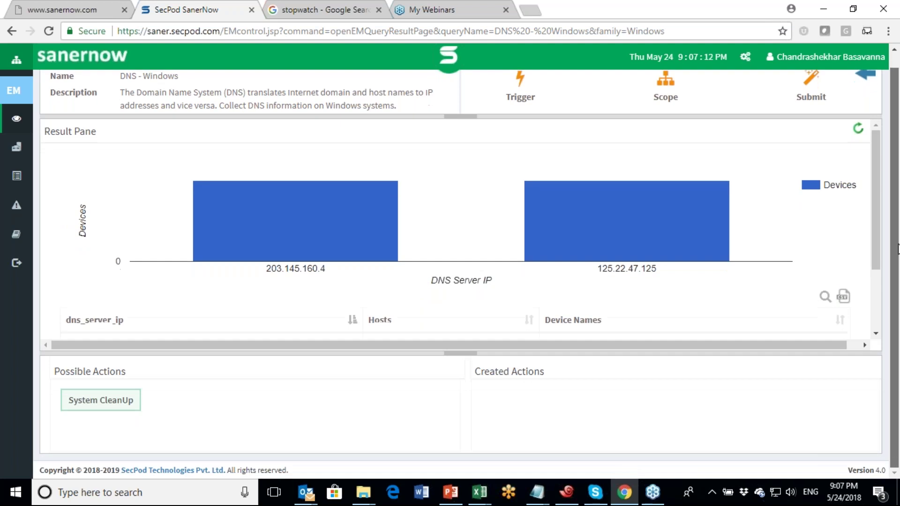
{"action": "scroll", "coordinate": [876, 263], "scroll_direction": "down", "scroll_amount": 2}
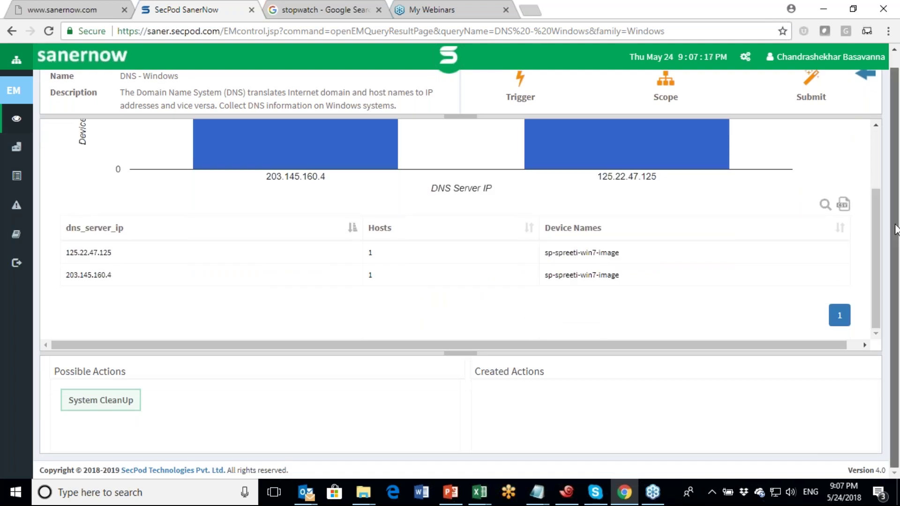
{"action": "scroll", "coordinate": [895, 230], "scroll_direction": "up", "scroll_amount": 1}
{"action": "mouse_move", "coordinate": [330, 180]}
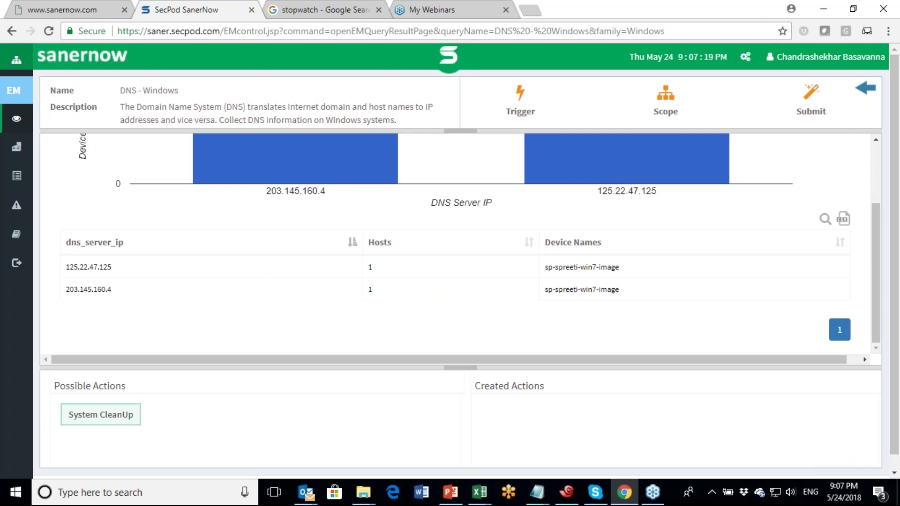
{"action": "left_click", "coordinate": [863, 97]}
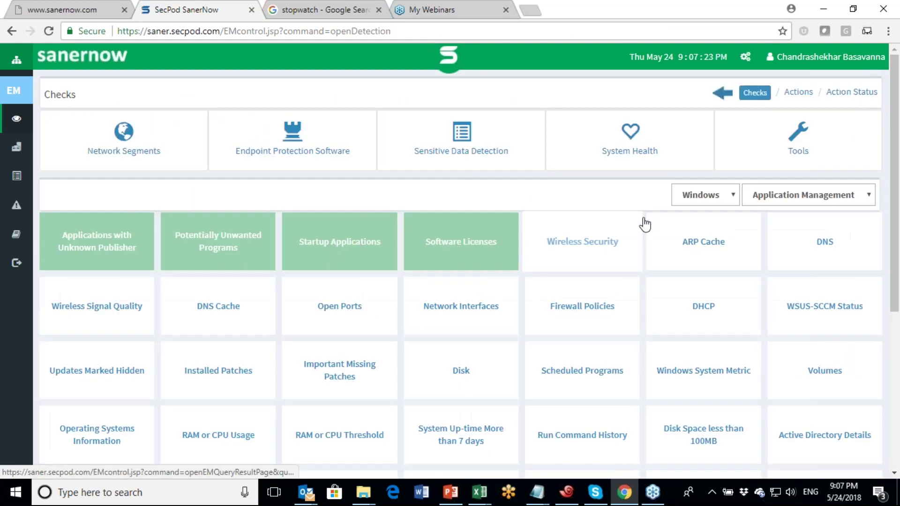